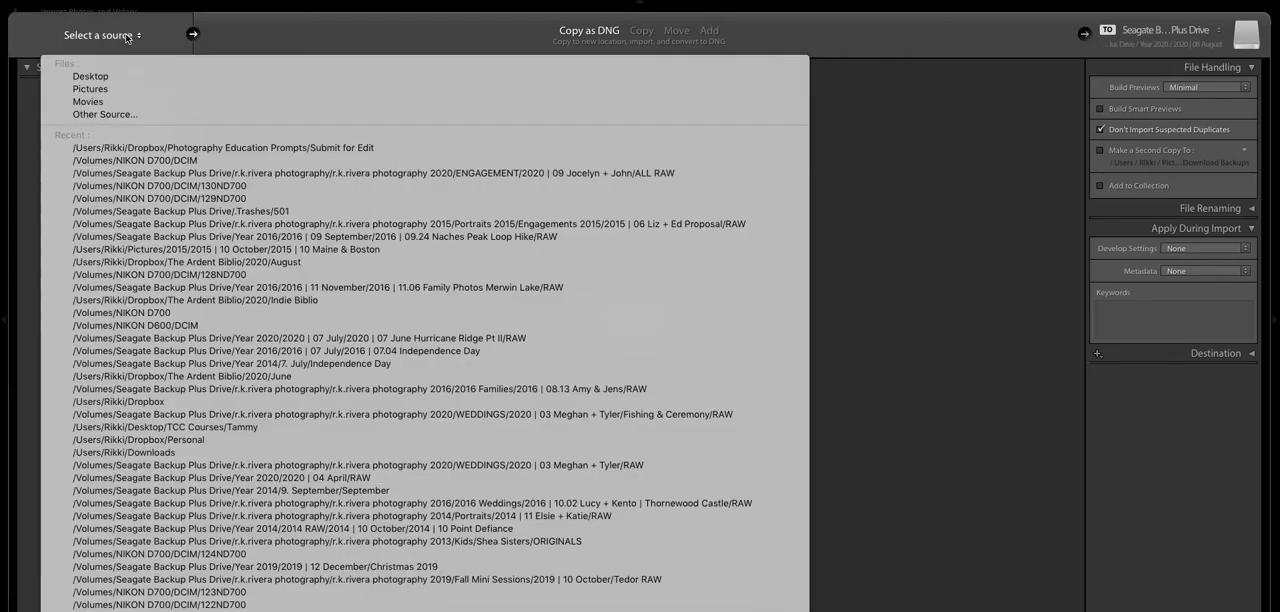
# - Import 0Y7A3863.dng from Dropbox's Submit for Edit folder inside Photography Education Prompts, using Copy as DNG
pyautogui.click(98, 115)
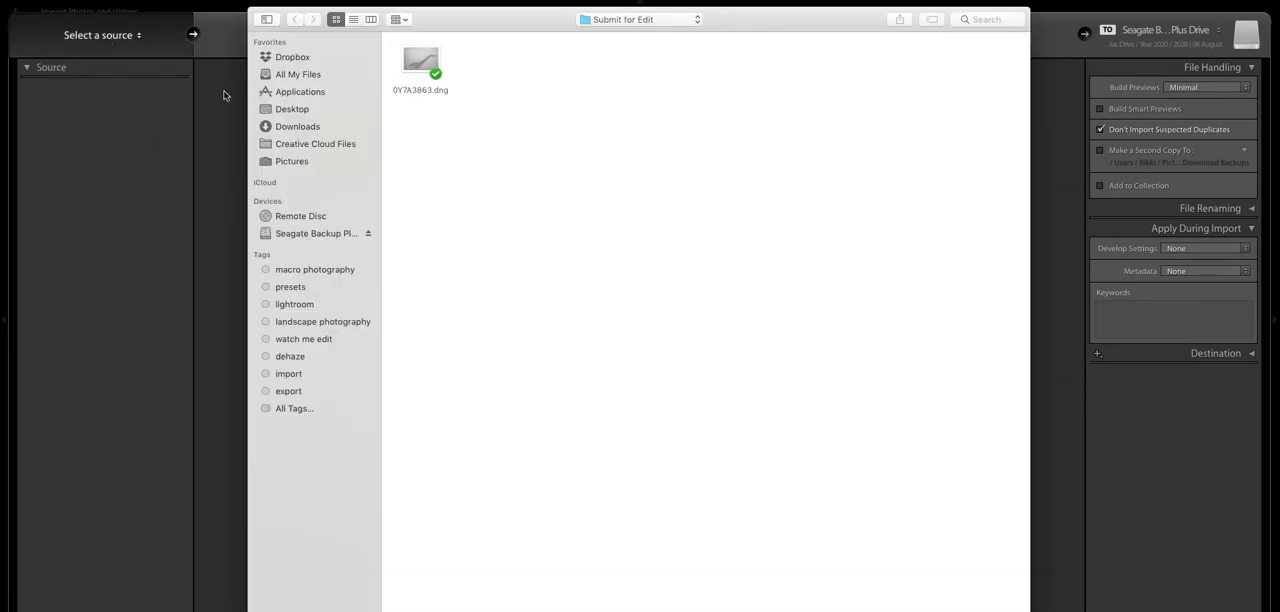
pyautogui.click(292, 57)
pyautogui.doubleClick(506, 219)
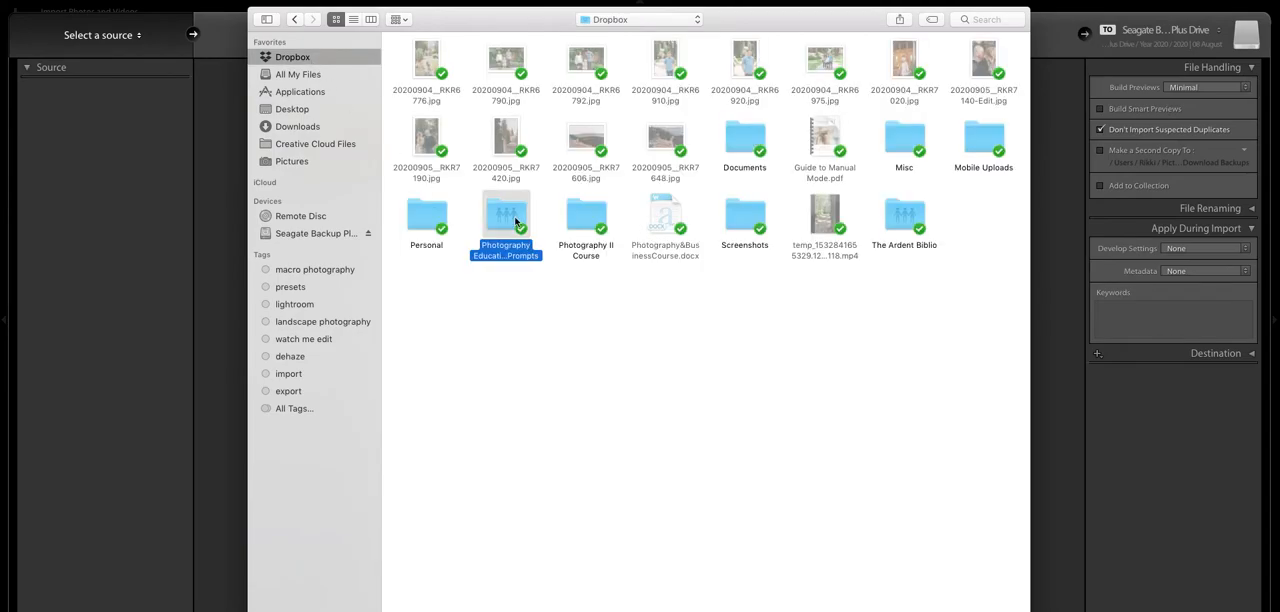
pyautogui.doubleClick(427, 76)
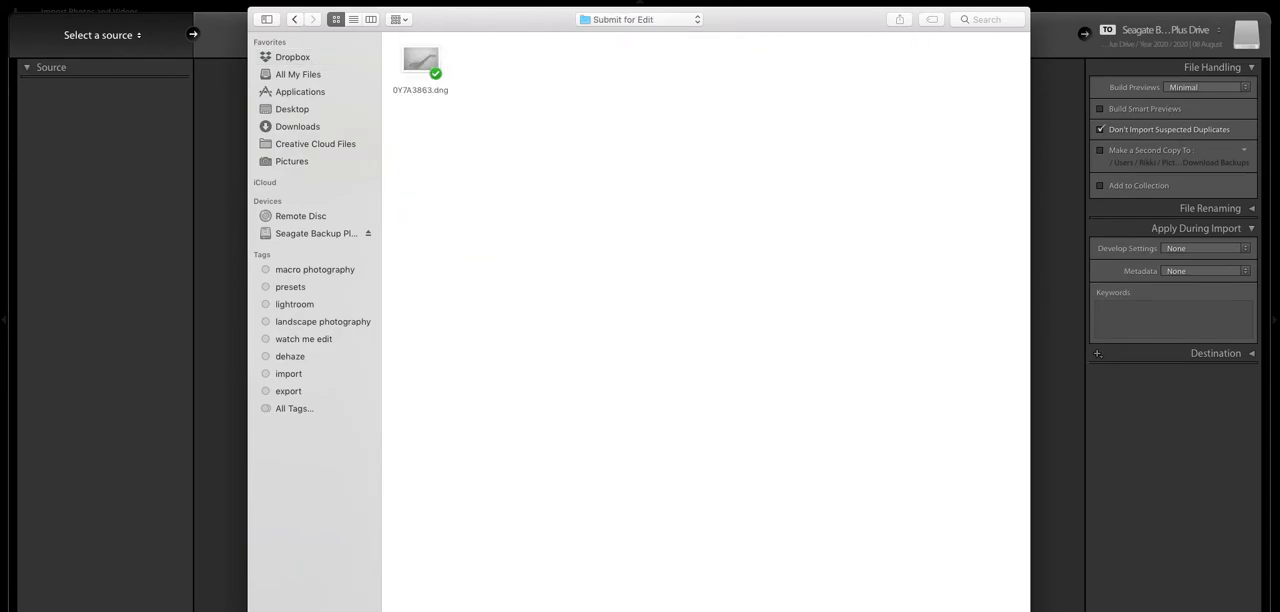
pyautogui.press('Return')
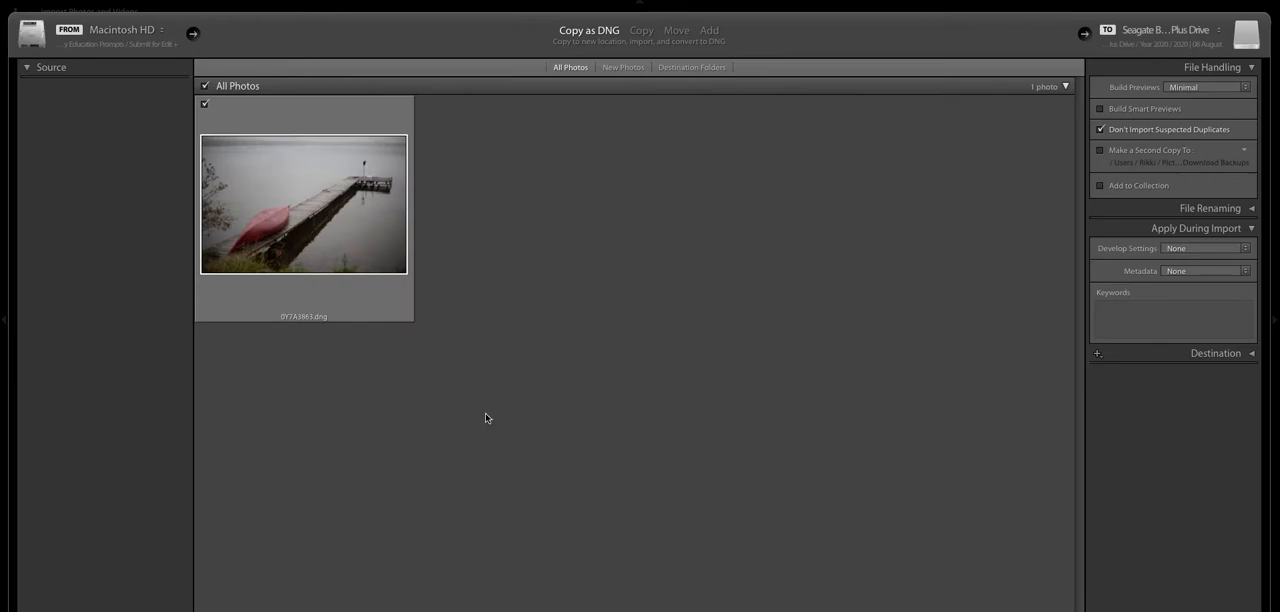
pyautogui.press('Return')
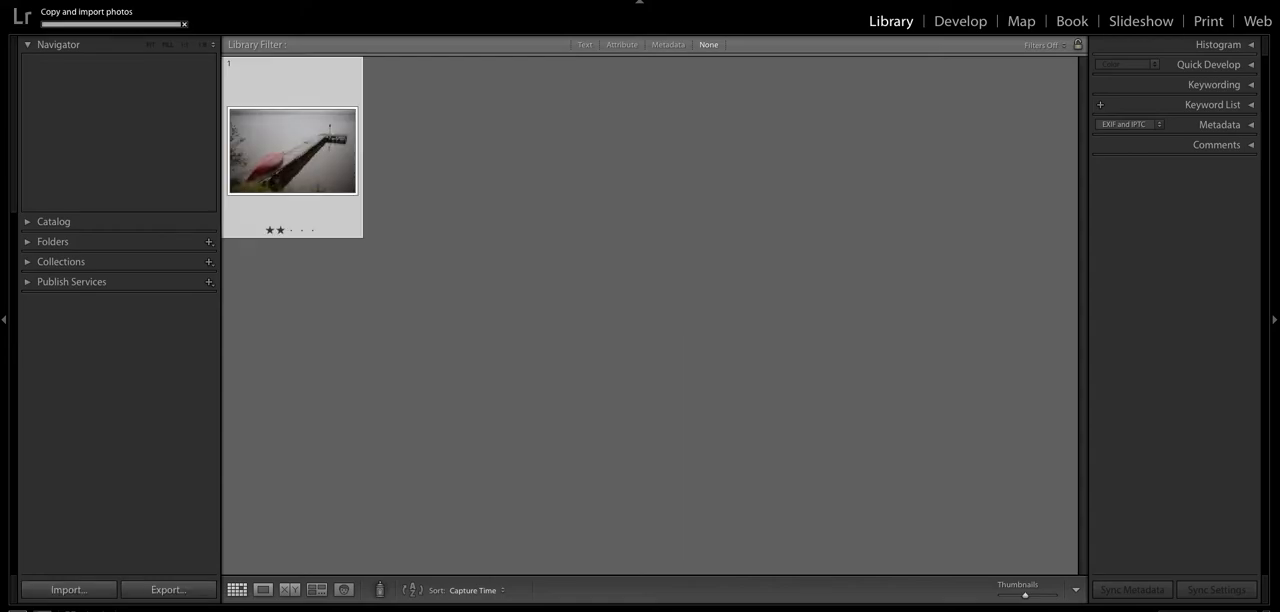
# - Open the imported dock photo in the Develop module and reset all its existing adjustments
pyautogui.press('d')
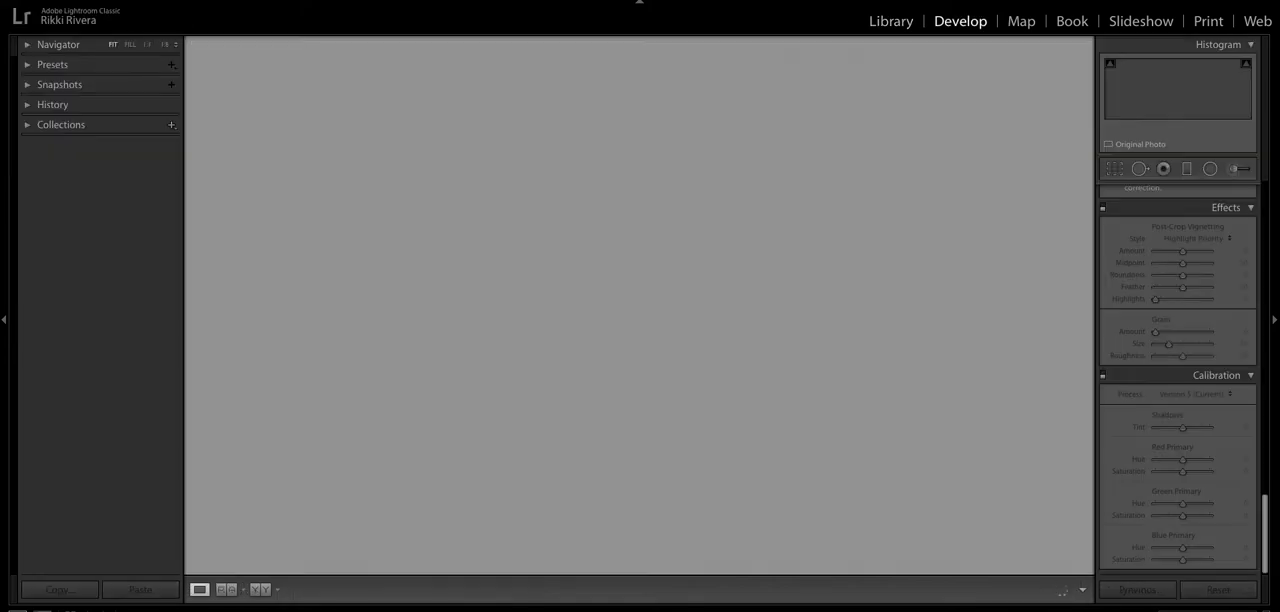
pyautogui.scroll(15, 1153, 551)
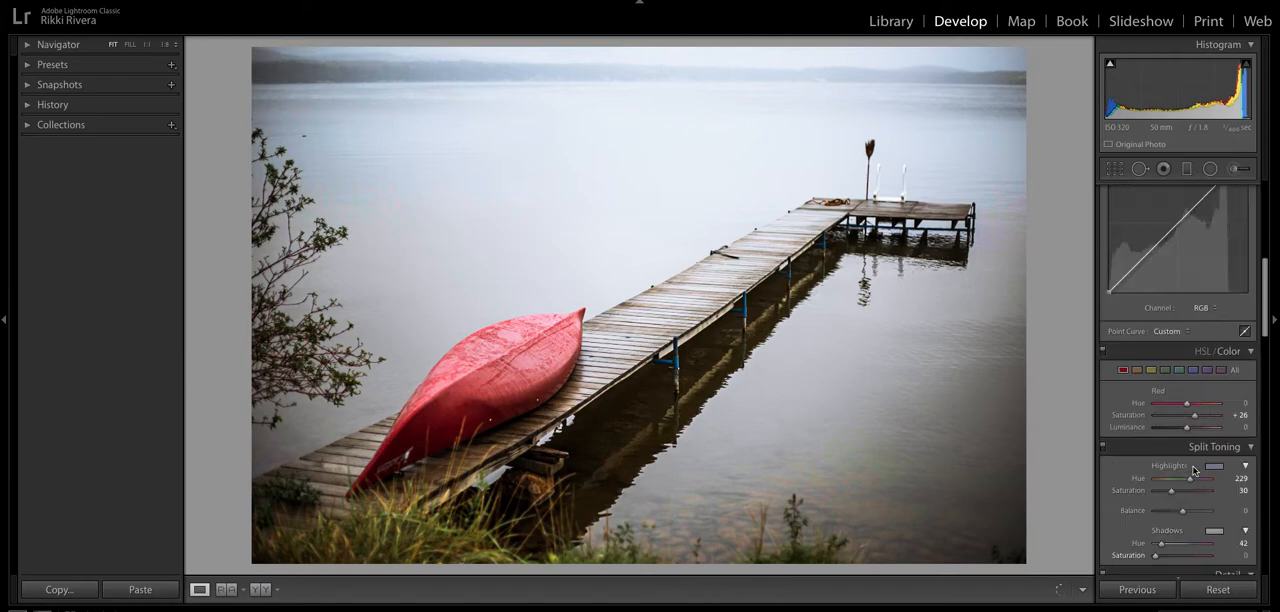
pyautogui.click(1220, 591)
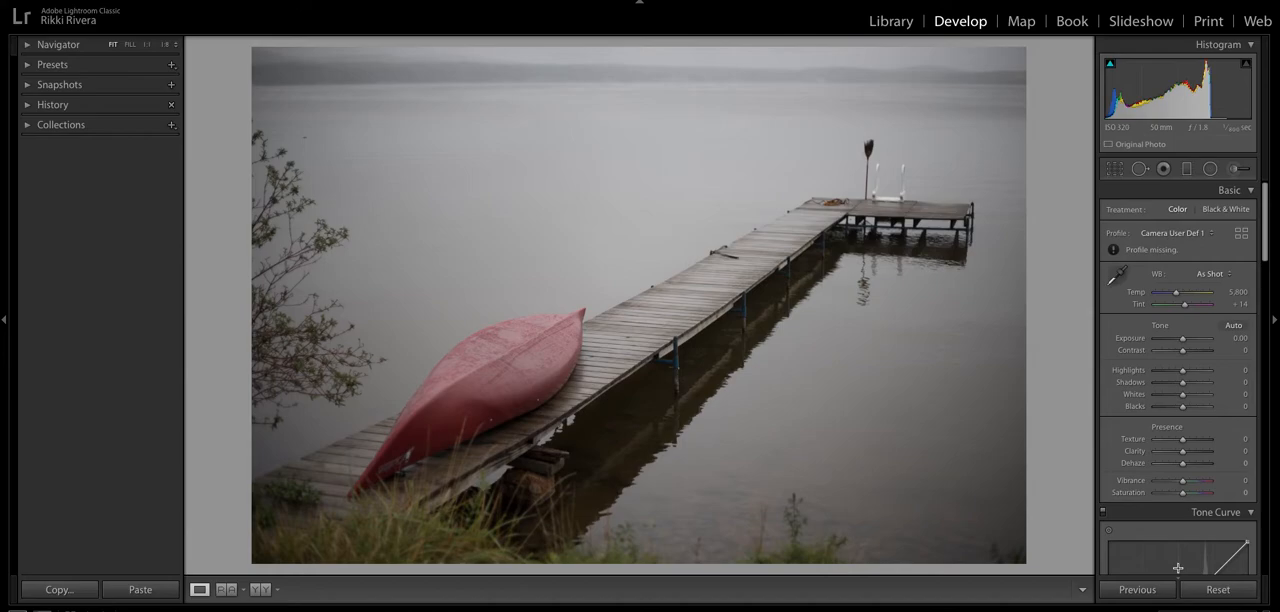
# - Compare the photo's before and after versions and apply automatic tone adjustments
pyautogui.press('\\')
pyautogui.press('\\')
pyautogui.click(1233, 326)
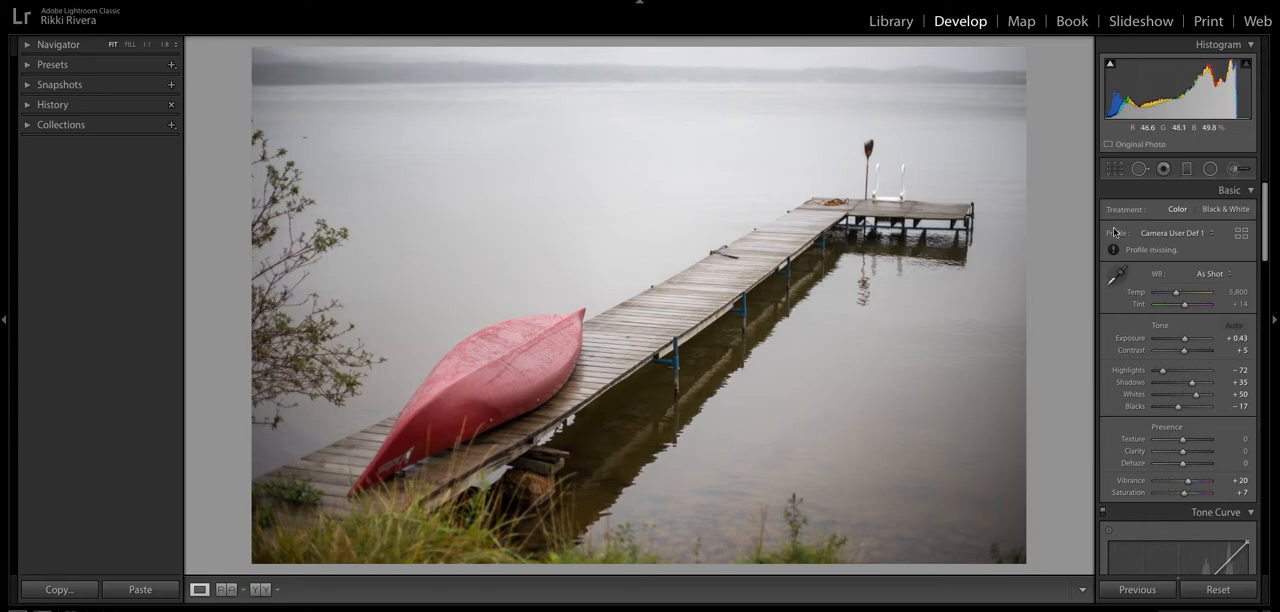
# - Set Exposure to −0.15, Contrast to +12, Whites to −31 and Blacks to +34
pyautogui.scroll(-2, 1202, 302)
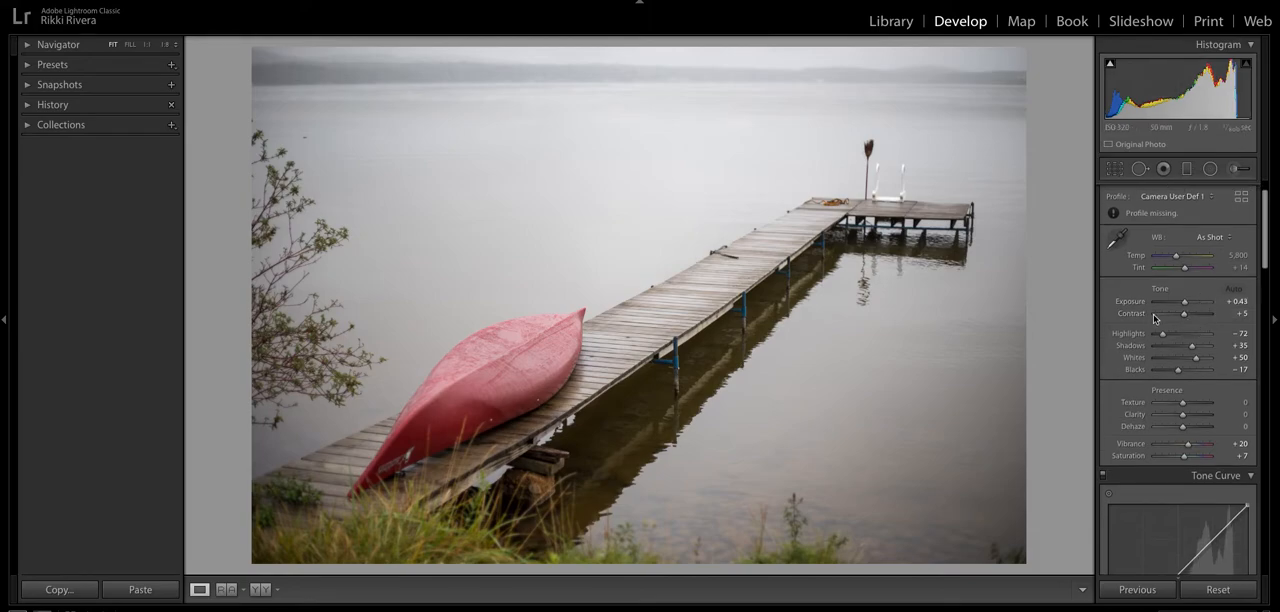
pyautogui.moveTo(1185, 302); pyautogui.dragTo(1186, 315)
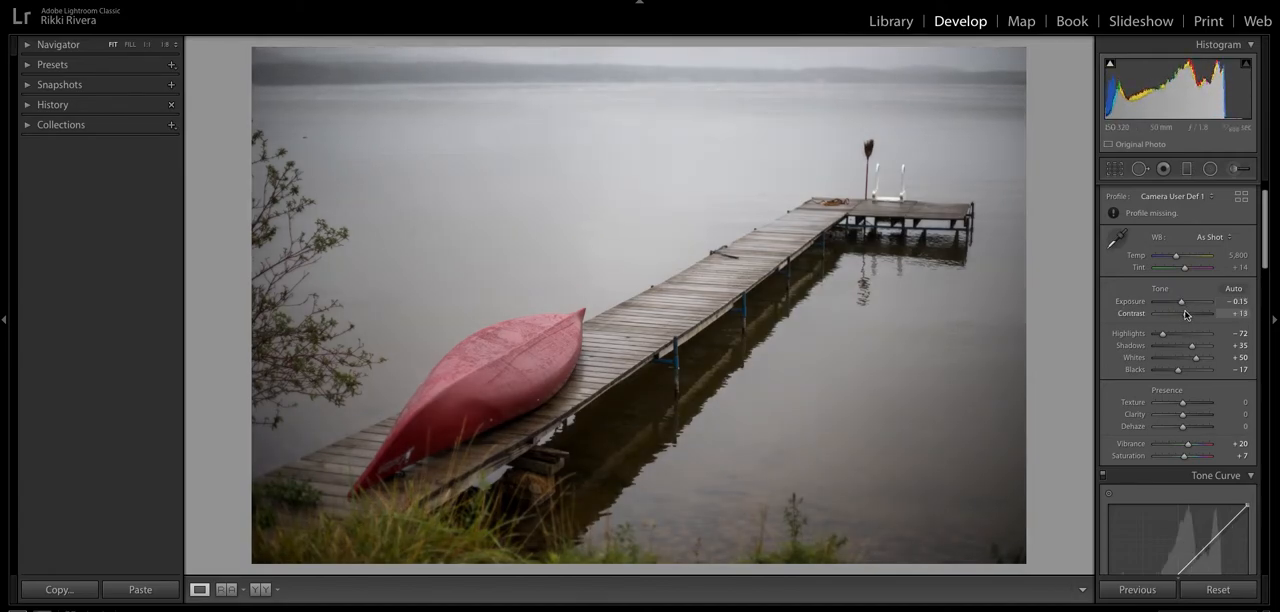
pyautogui.scroll(-1, 1175, 333)
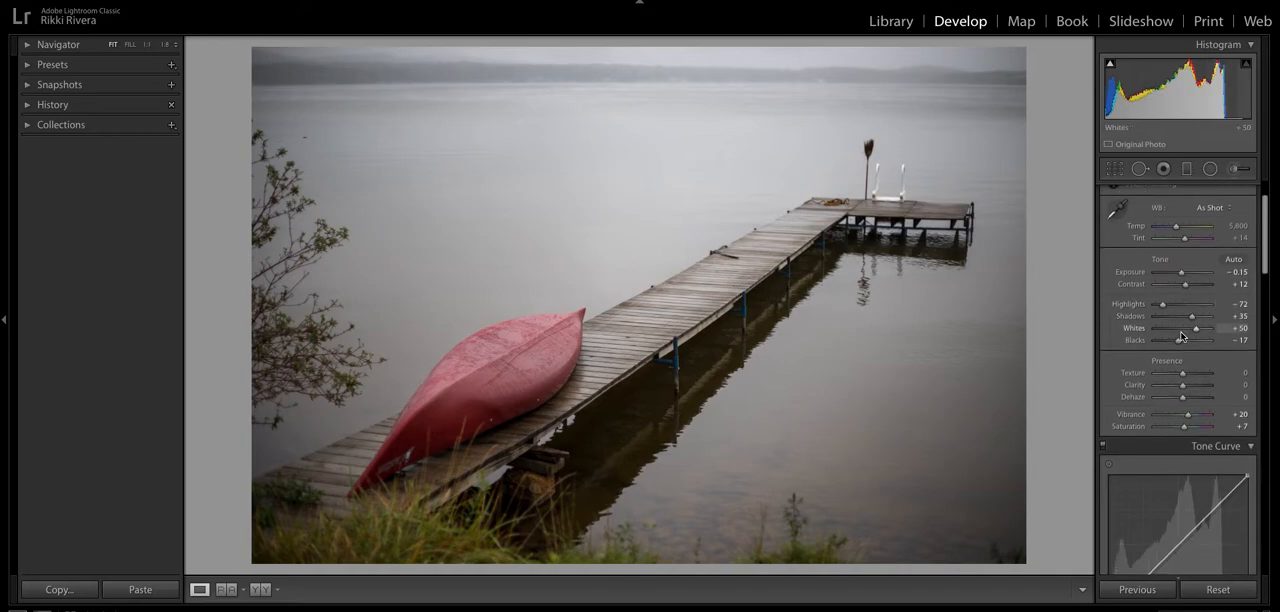
pyautogui.click(1175, 324)
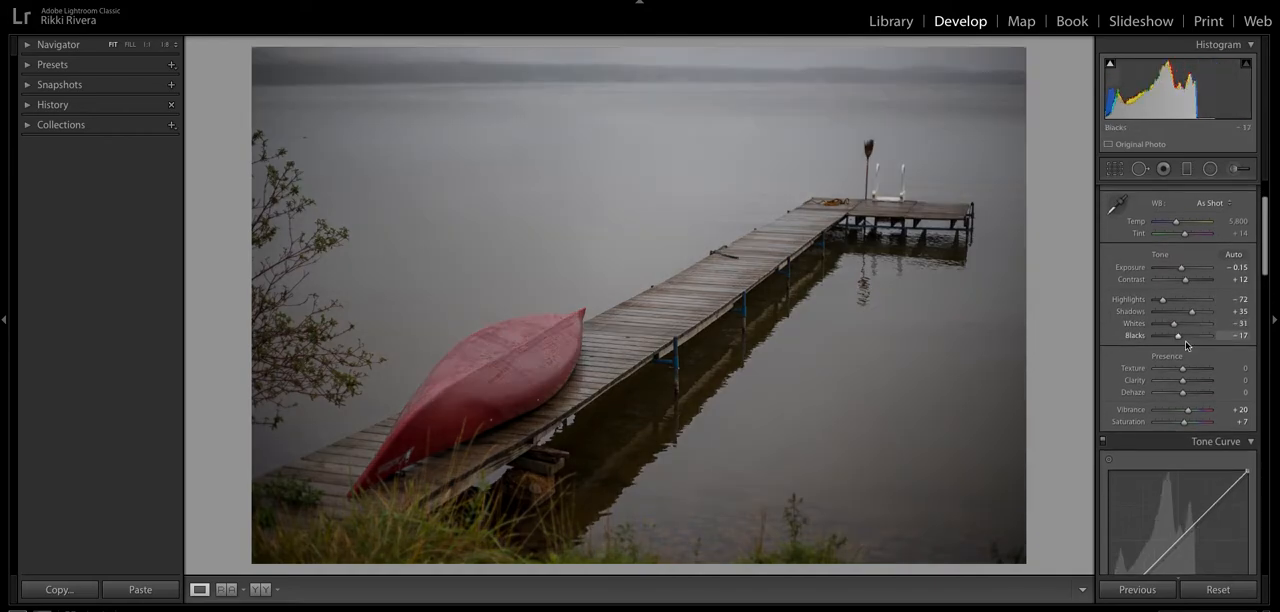
pyautogui.click(1191, 338)
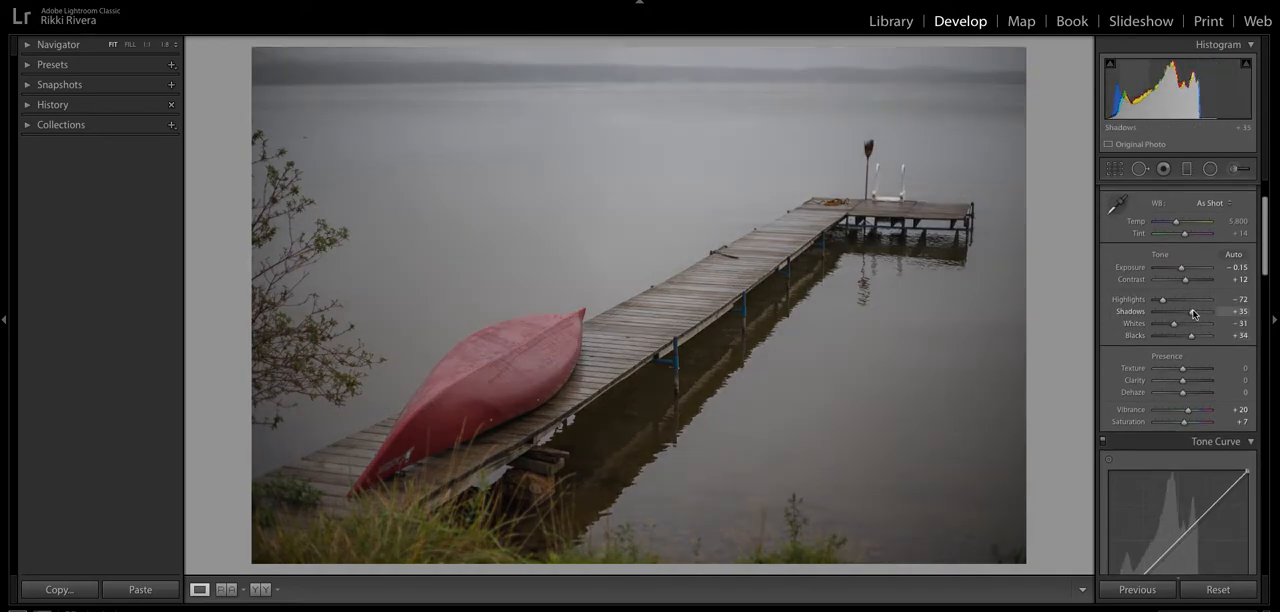
# - Mute the photo's colours by setting Vibrance to 0 and Saturation to −14
pyautogui.scroll(-3, 1192, 330)
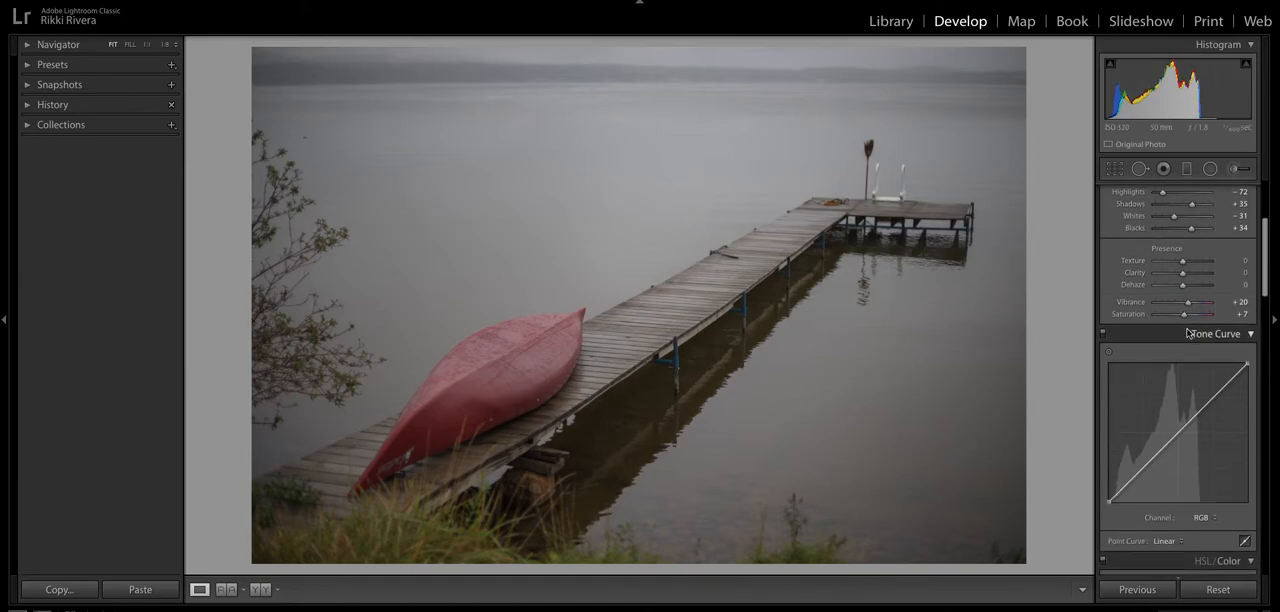
pyautogui.moveTo(1189, 303); pyautogui.dragTo(1186, 305)
pyautogui.moveTo(1183, 317); pyautogui.dragTo(1181, 318)
# - Shape the RGB tone curve into a gentle S with raised highlights, and lift its black point for faded shadows
pyautogui.scroll(-2, 1180, 316)
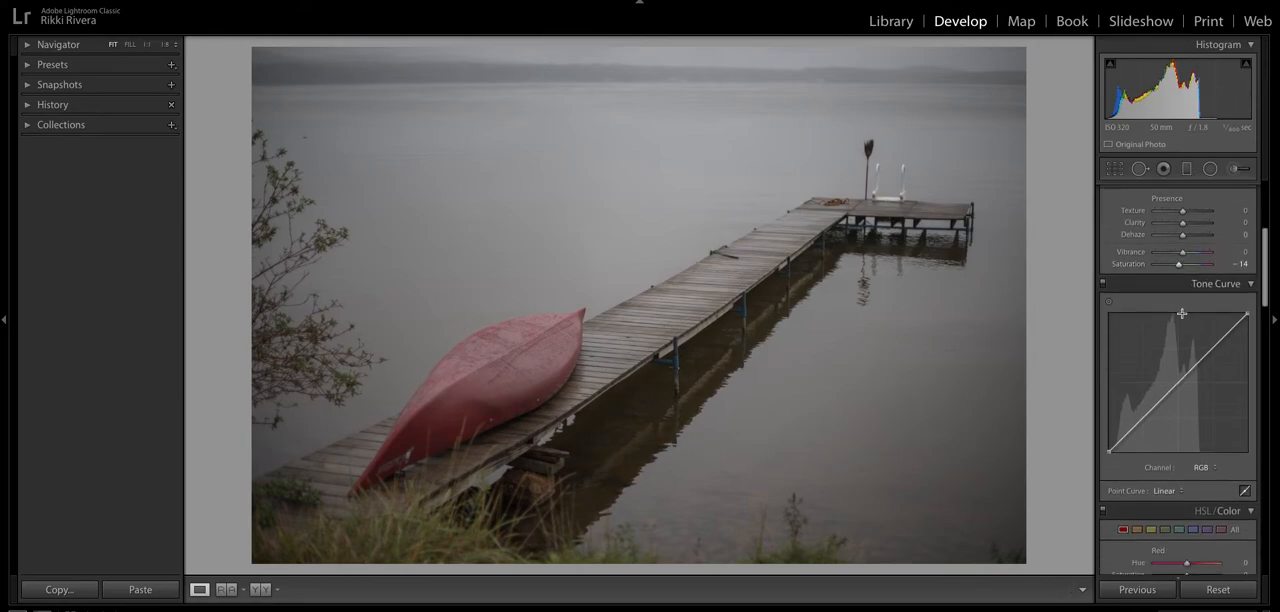
pyautogui.moveTo(1209, 352); pyautogui.dragTo(1209, 344)
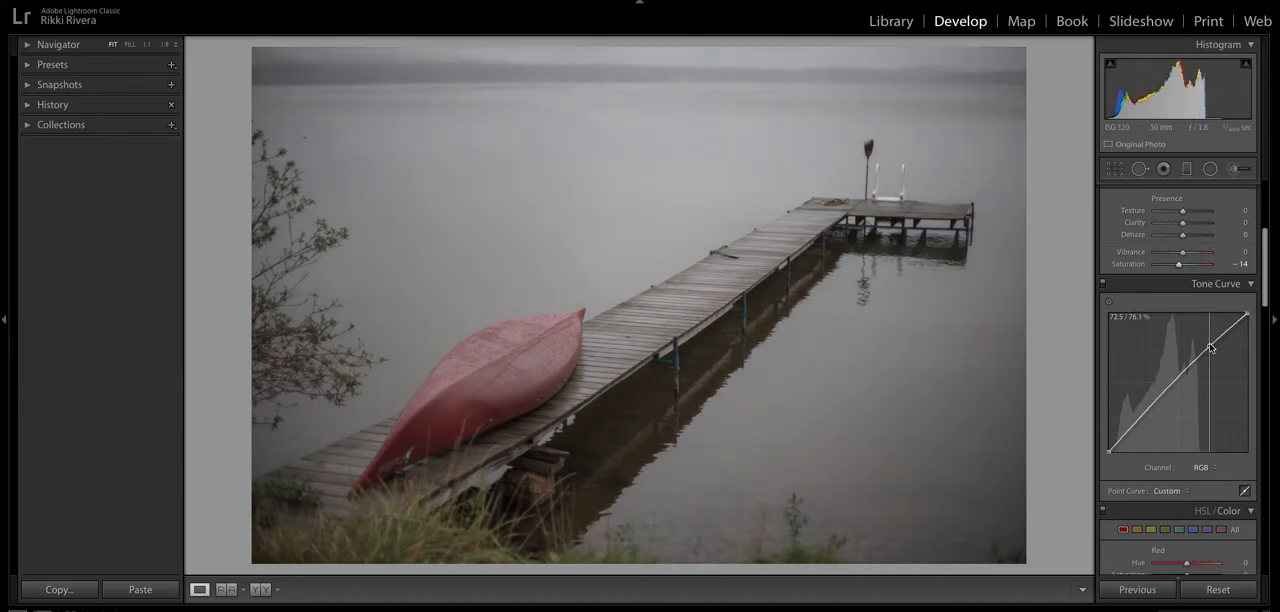
pyautogui.moveTo(1139, 419); pyautogui.dragTo(1144, 421)
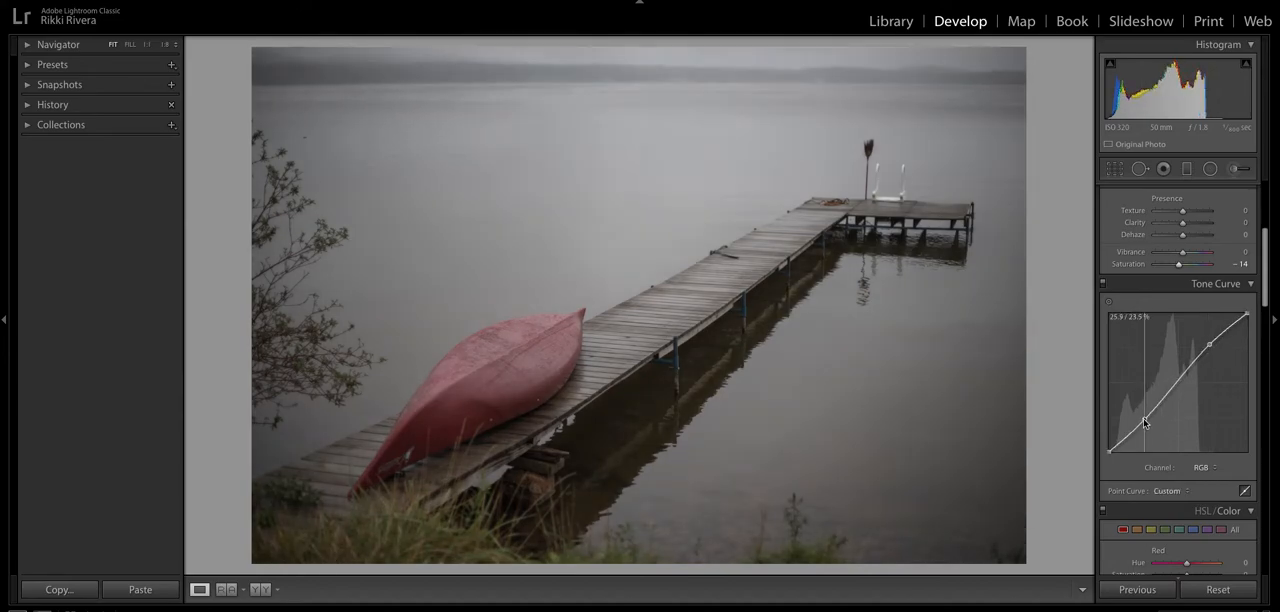
pyautogui.moveTo(1109, 455); pyautogui.dragTo(1108, 435)
# - Shape the Red channel's tone curve into an S by raising the highlights, anchoring the midtones and lowering the shadows
pyautogui.click(1200, 467)
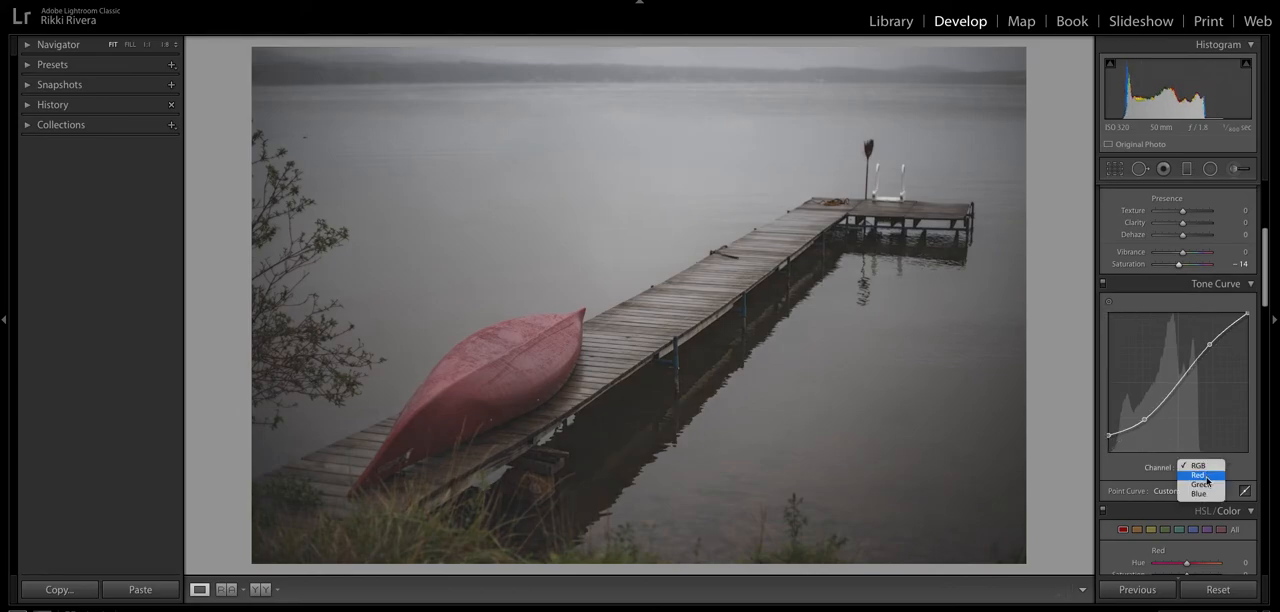
pyautogui.click(1198, 475)
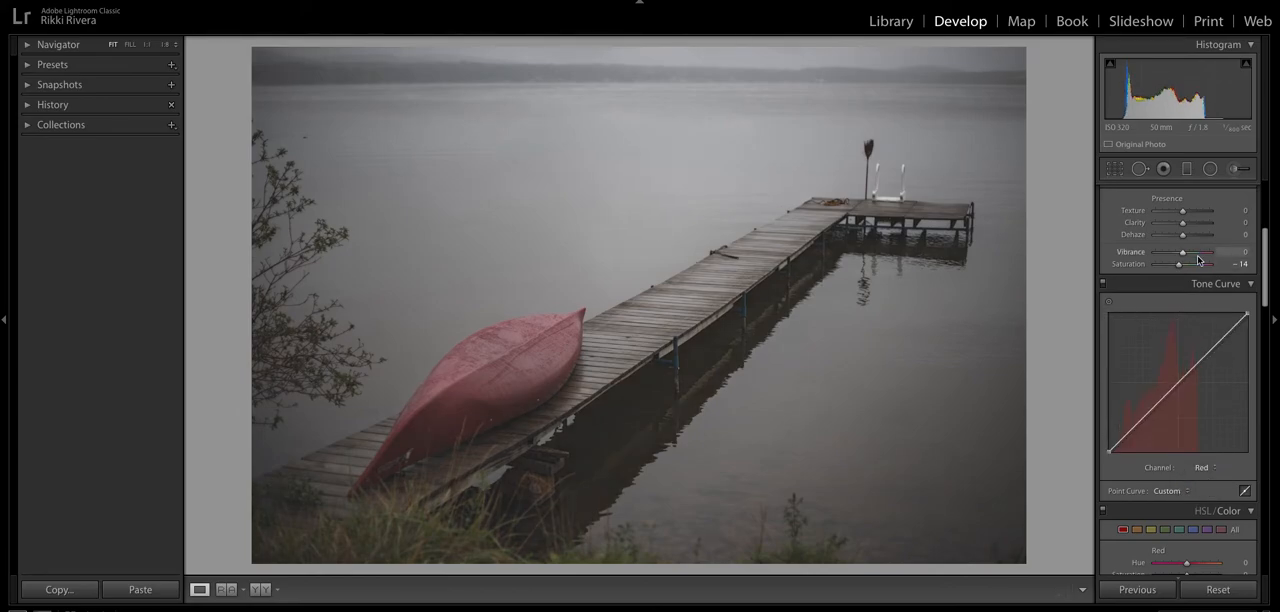
pyautogui.moveTo(1213, 349); pyautogui.dragTo(1212, 346)
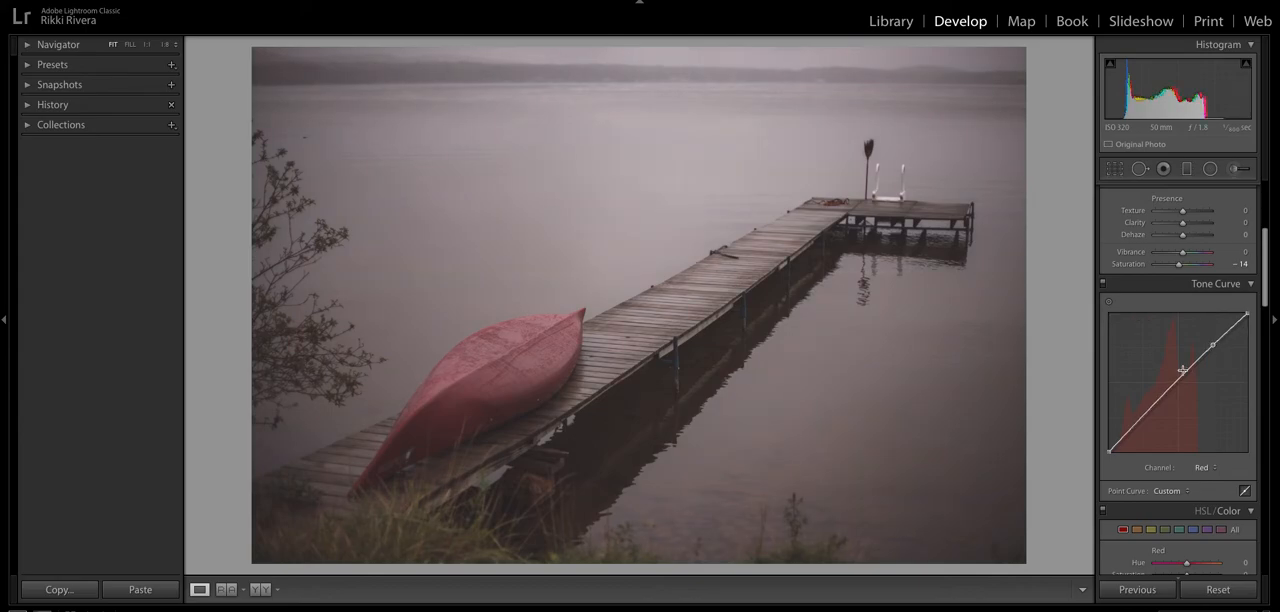
pyautogui.moveTo(1177, 381); pyautogui.dragTo(1178, 384)
pyautogui.click(1132, 430)
pyautogui.moveTo(1152, 410); pyautogui.dragTo(1134, 450)
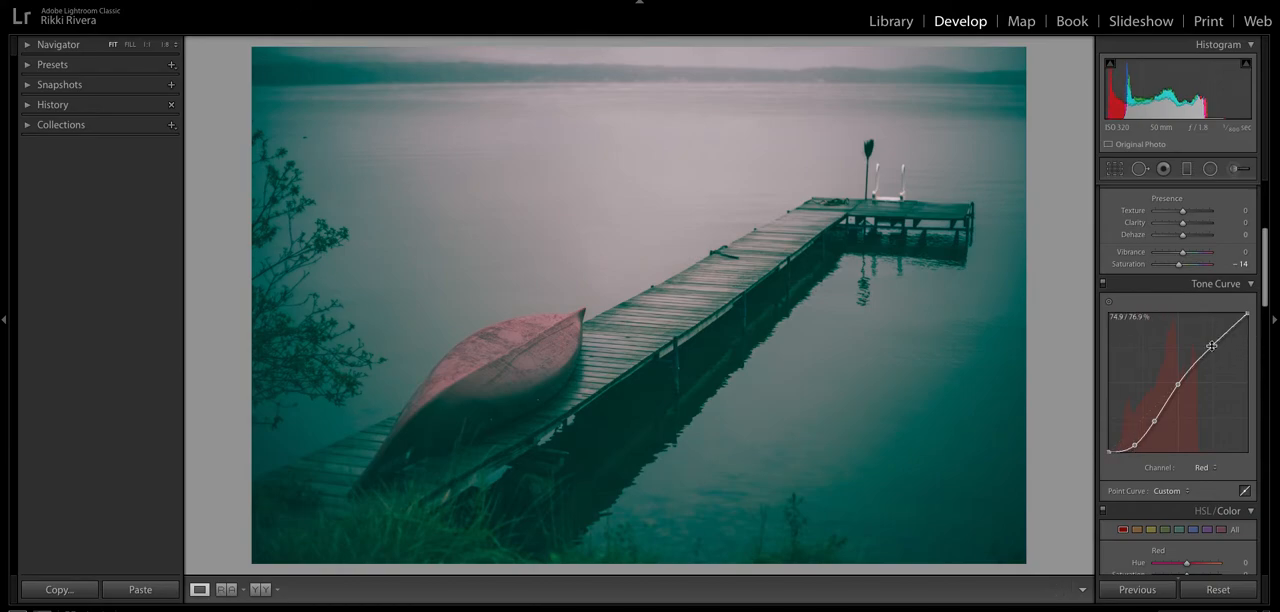
pyautogui.moveTo(1214, 347); pyautogui.dragTo(1208, 345)
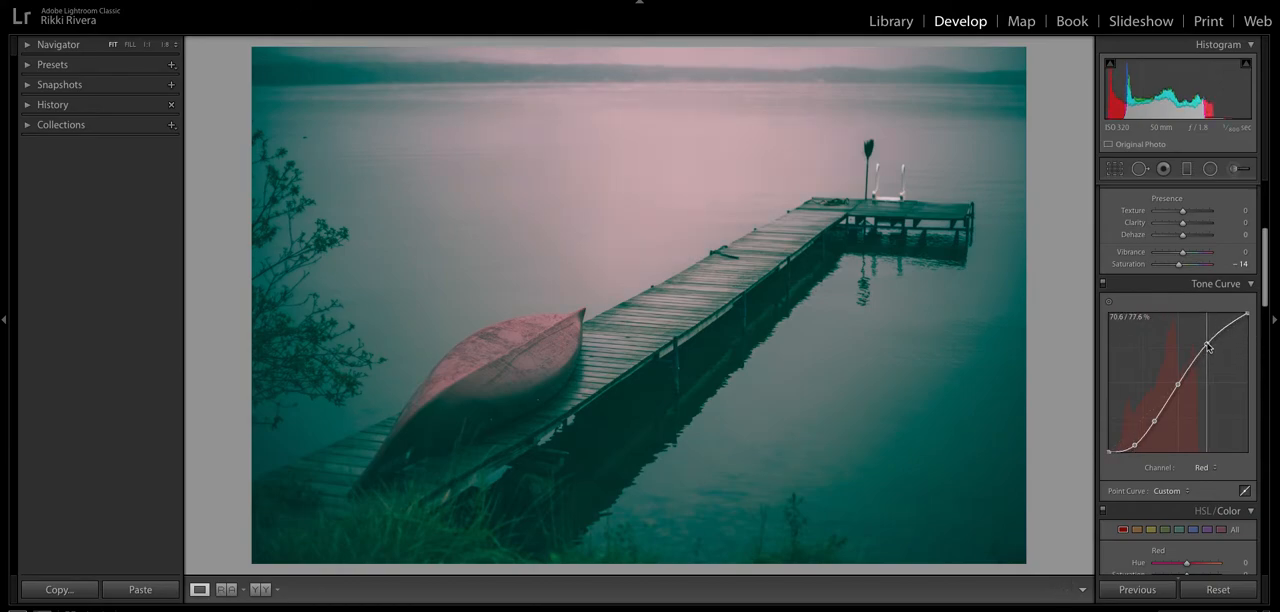
# - Shape the Green channel's tone curve with slightly raised highlights, anchored midtones and lowered shadows
pyautogui.click(1208, 469)
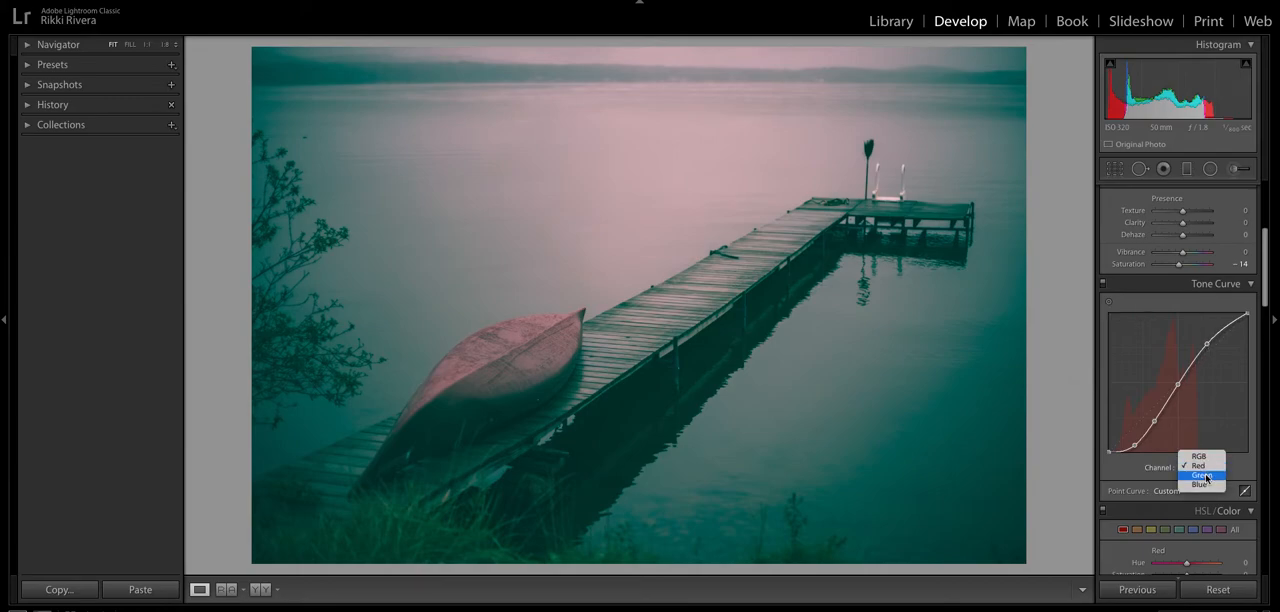
pyautogui.click(1207, 476)
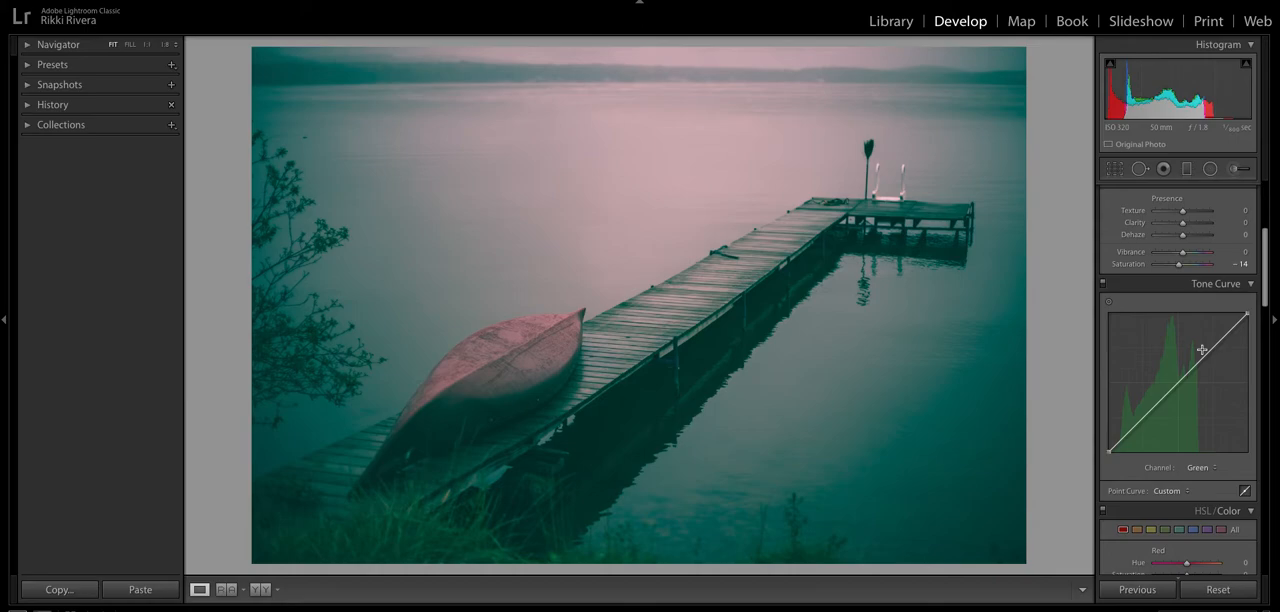
pyautogui.moveTo(1206, 354); pyautogui.dragTo(1173, 383)
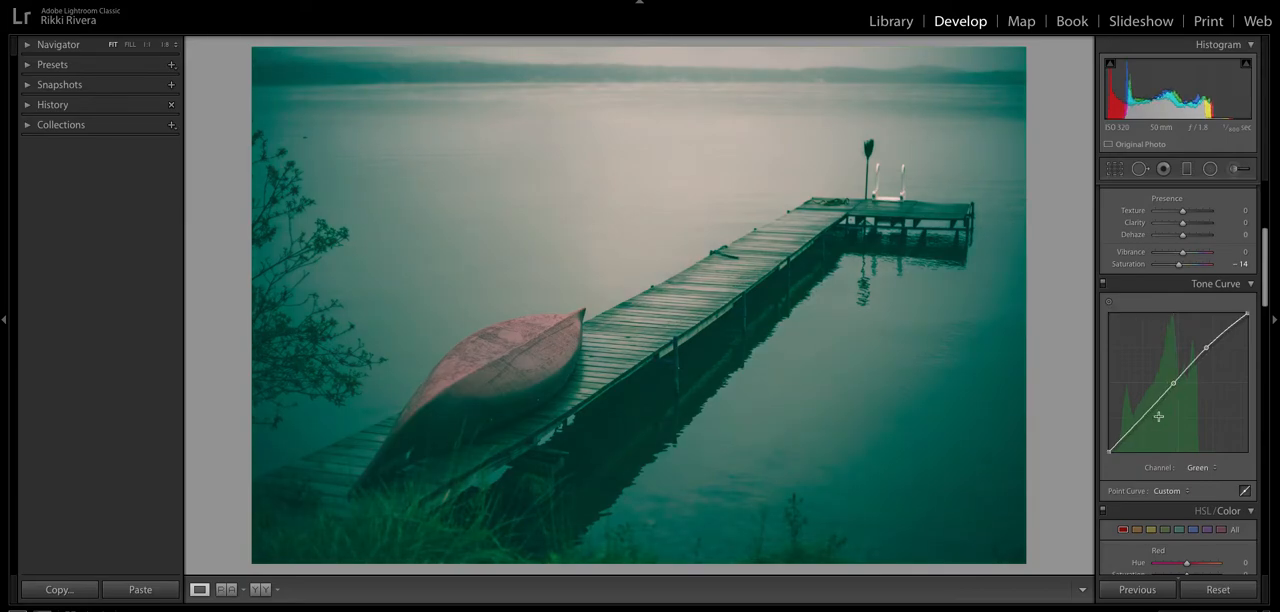
pyautogui.moveTo(1144, 418)
pyautogui.mouseDown()
pyautogui.moveTo(1125, 447)
pyautogui.moveTo(1149, 424)
pyautogui.mouseUp()
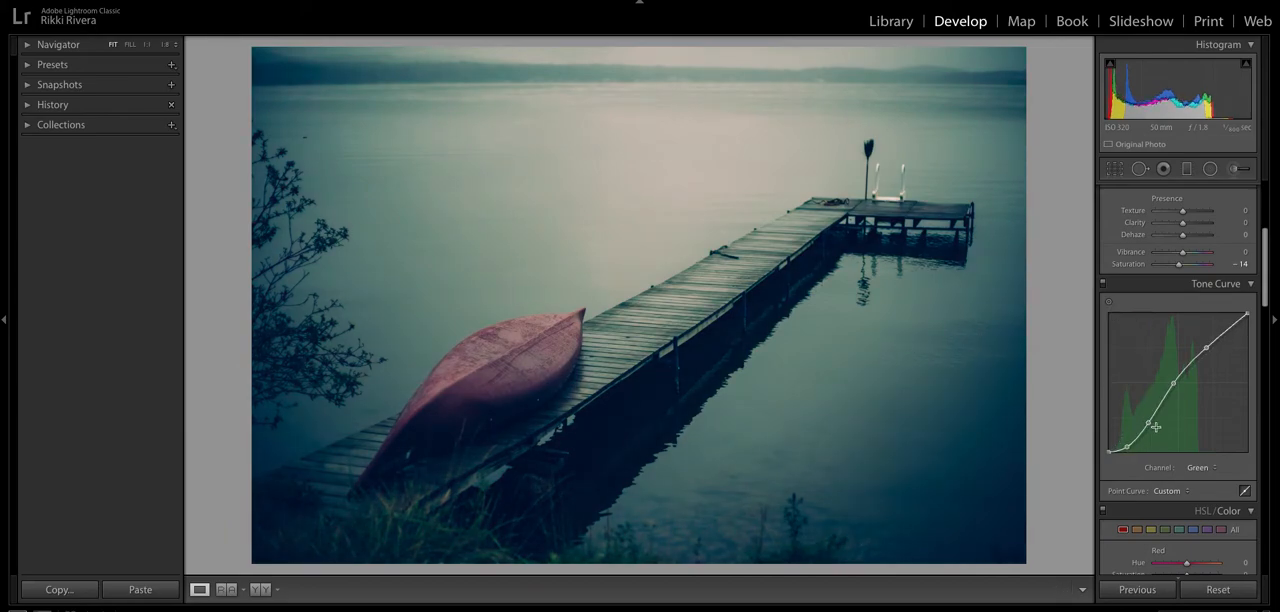
pyautogui.moveTo(1173, 383); pyautogui.dragTo(1175, 385)
# - Shape the Blue channel's tone curve by raising the highlights, anchoring the midtones and lowering the shadow points
pyautogui.click(1198, 471)
pyautogui.click(1200, 483)
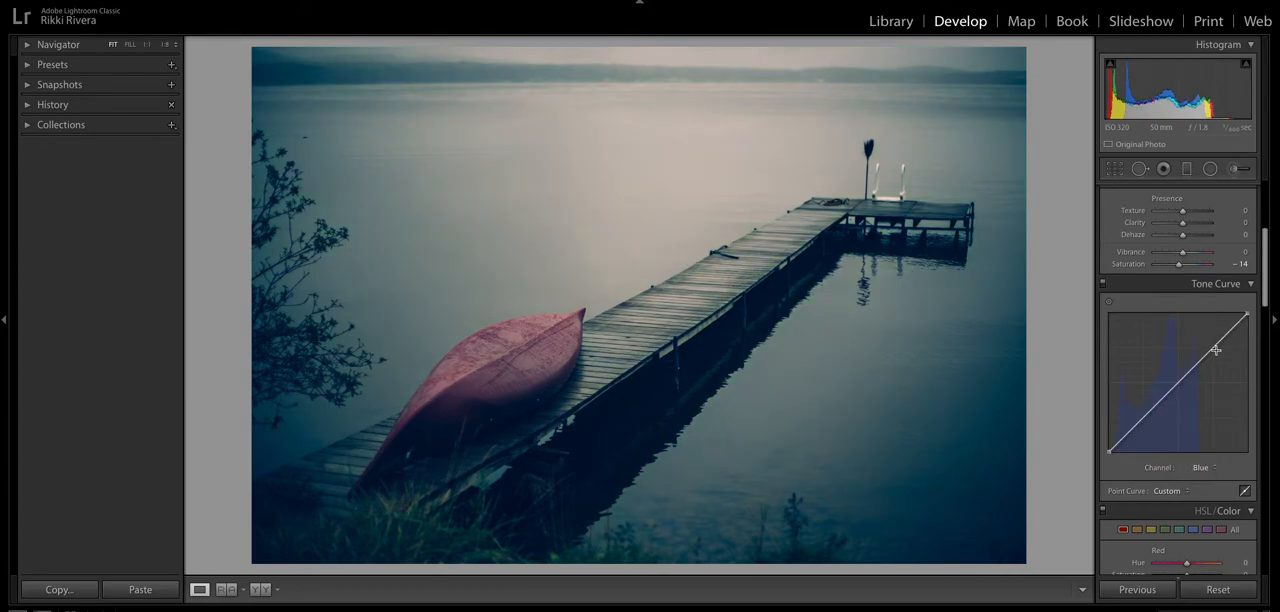
pyautogui.moveTo(1214, 347); pyautogui.dragTo(1211, 345)
pyautogui.moveTo(1178, 380); pyautogui.dragTo(1177, 384)
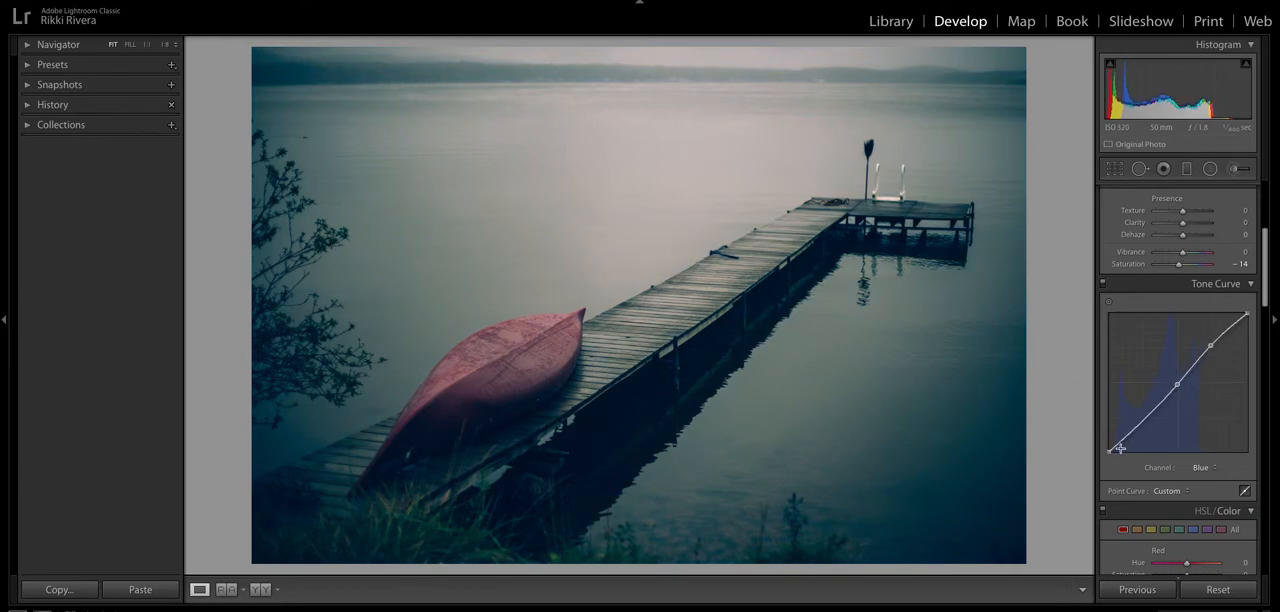
pyautogui.moveTo(1139, 427); pyautogui.dragTo(1139, 430)
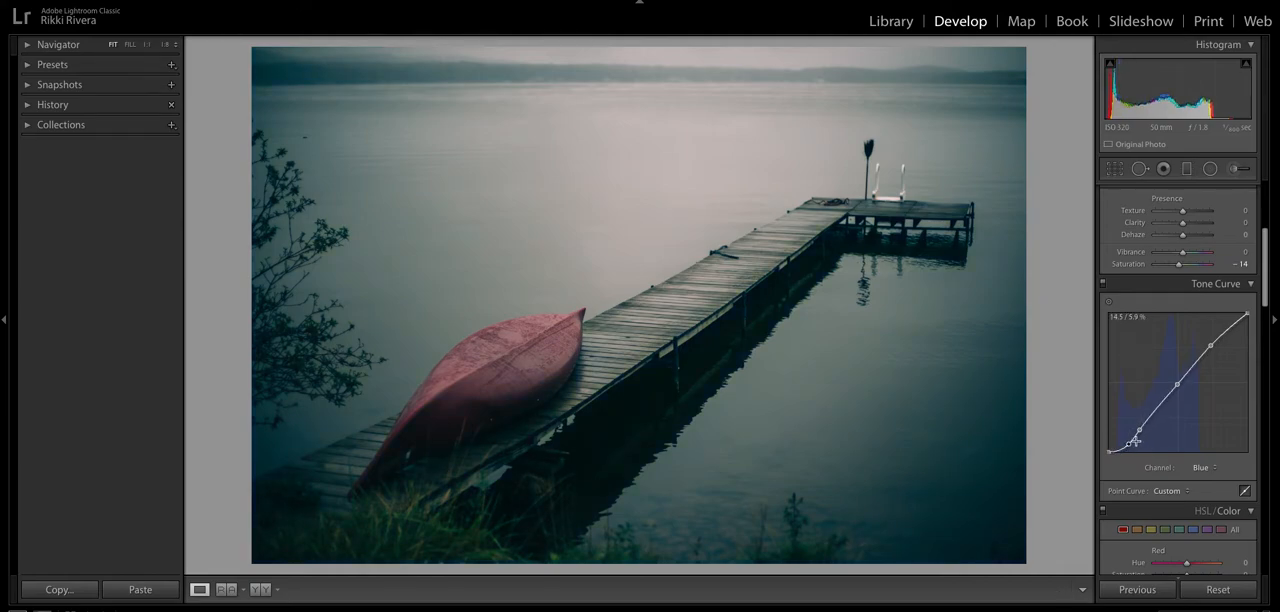
pyautogui.moveTo(1139, 430); pyautogui.dragTo(1143, 434)
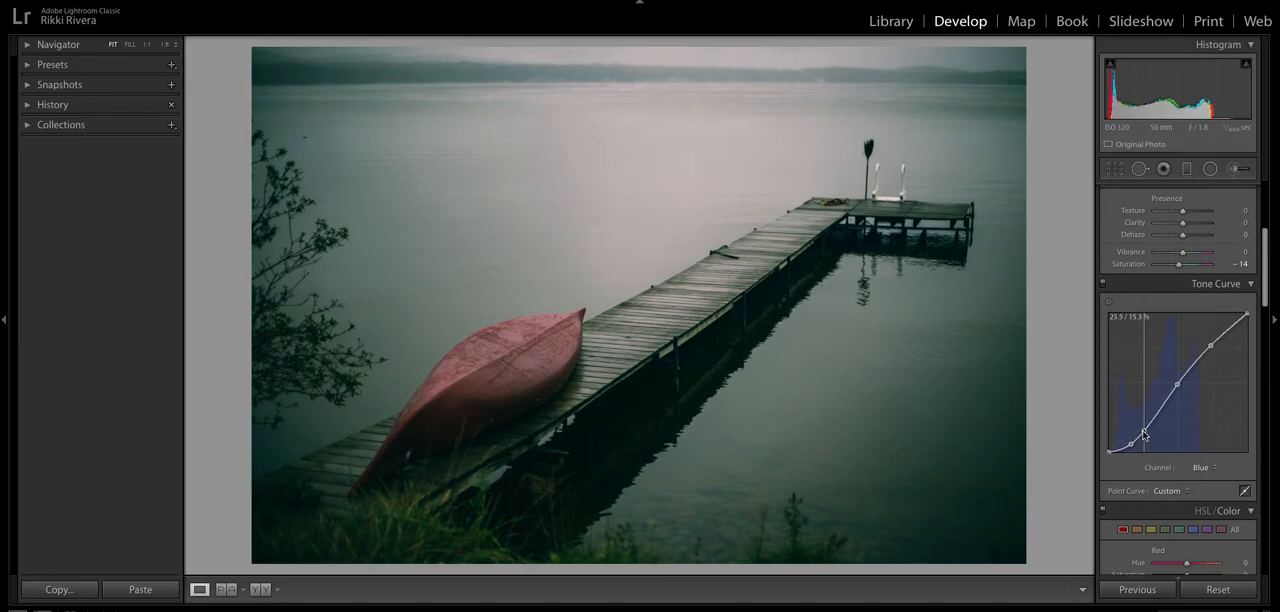
pyautogui.moveTo(1131, 444); pyautogui.dragTo(1125, 451)
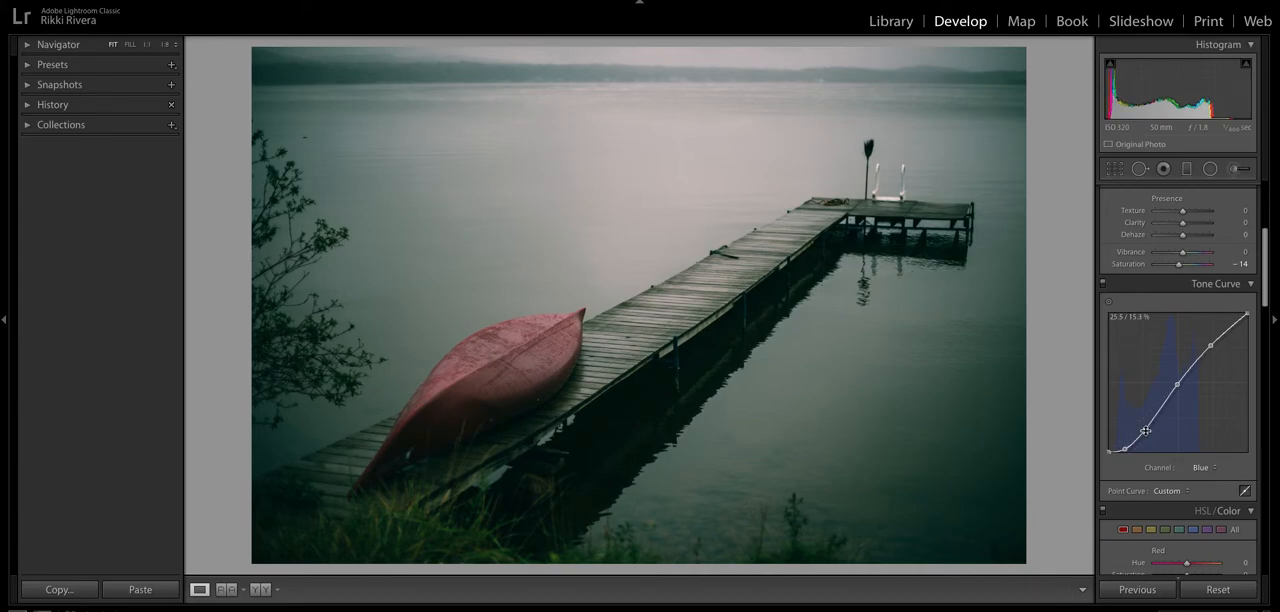
pyautogui.moveTo(1148, 428); pyautogui.dragTo(1155, 424)
# - Enable lens profile corrections and chromatic aberration removal for the photo, using the Canon EF 50mm lens profile
pyautogui.scroll(-6, 1188, 418)
pyautogui.scroll(-4, 1188, 418)
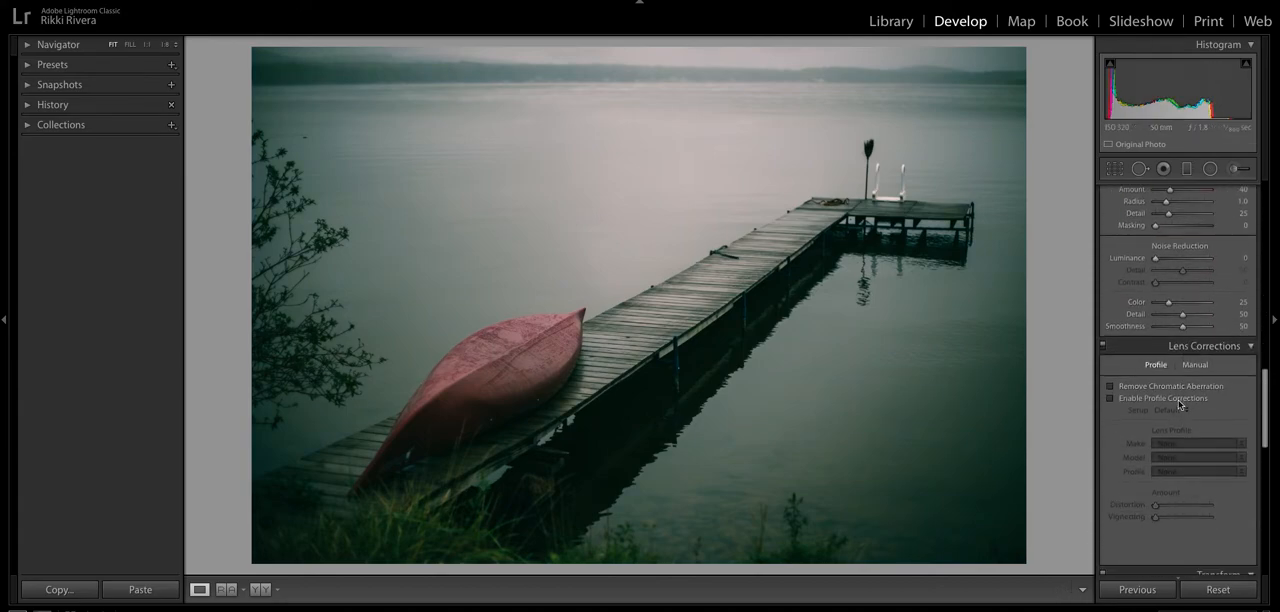
pyautogui.click(1166, 402)
pyautogui.scroll(9, 1170, 404)
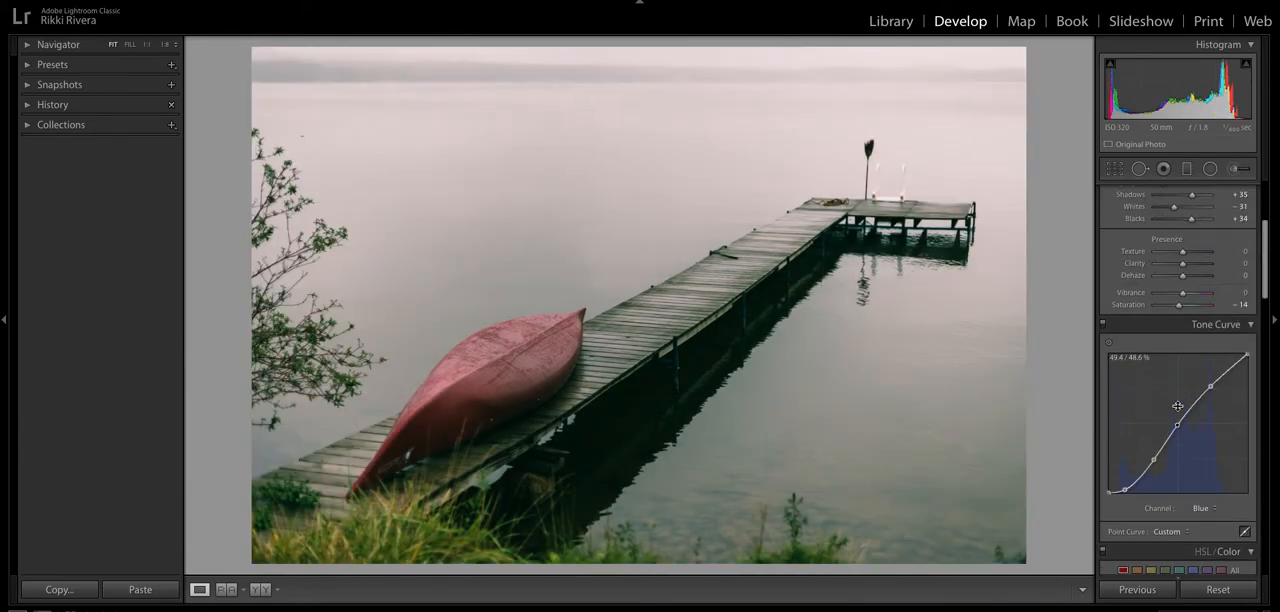
pyautogui.scroll(-10, 1178, 406)
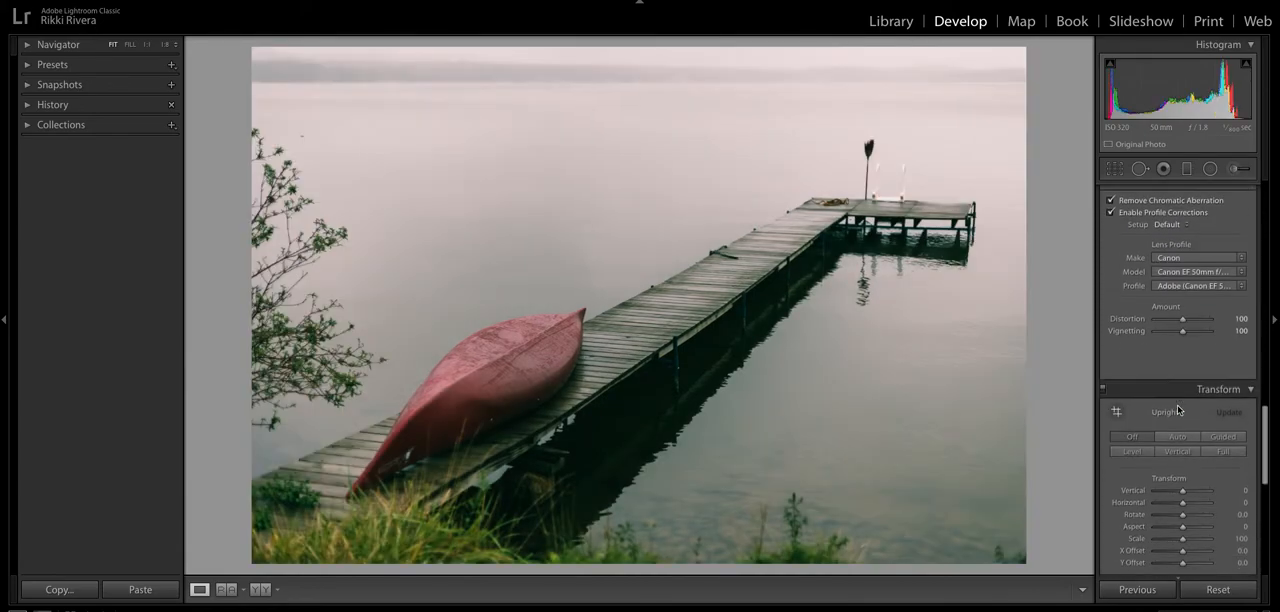
# - Compare the photo with lens corrections switched off and on, leaving them enabled
pyautogui.scroll(-8, 1178, 409)
pyautogui.scroll(8, 1182, 330)
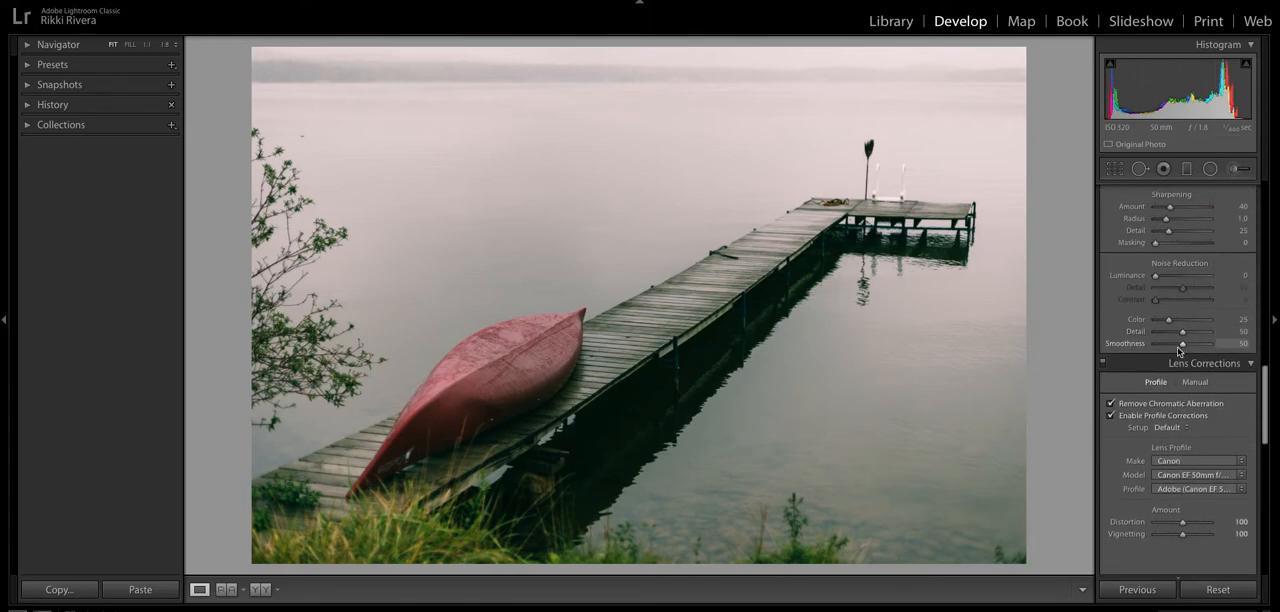
pyautogui.click(1103, 364)
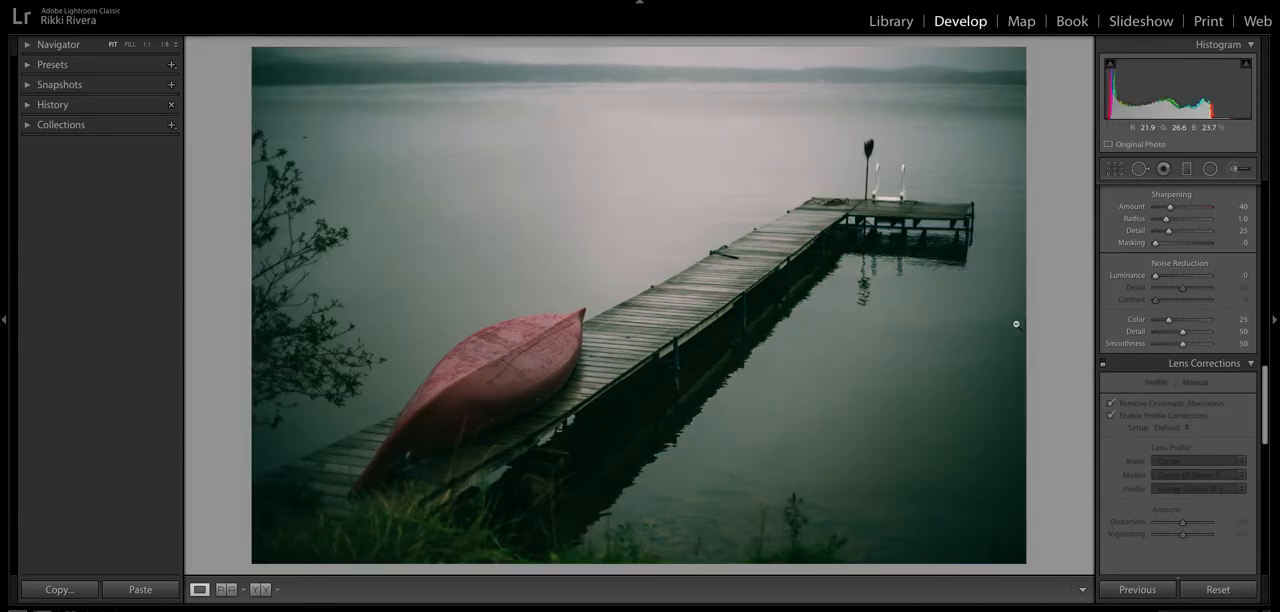
pyautogui.click(1103, 364)
# - Lower the white end point and the highlights point of the combined RGB tone curve slightly to fade the brightest tones
pyautogui.scroll(6, 1190, 368)
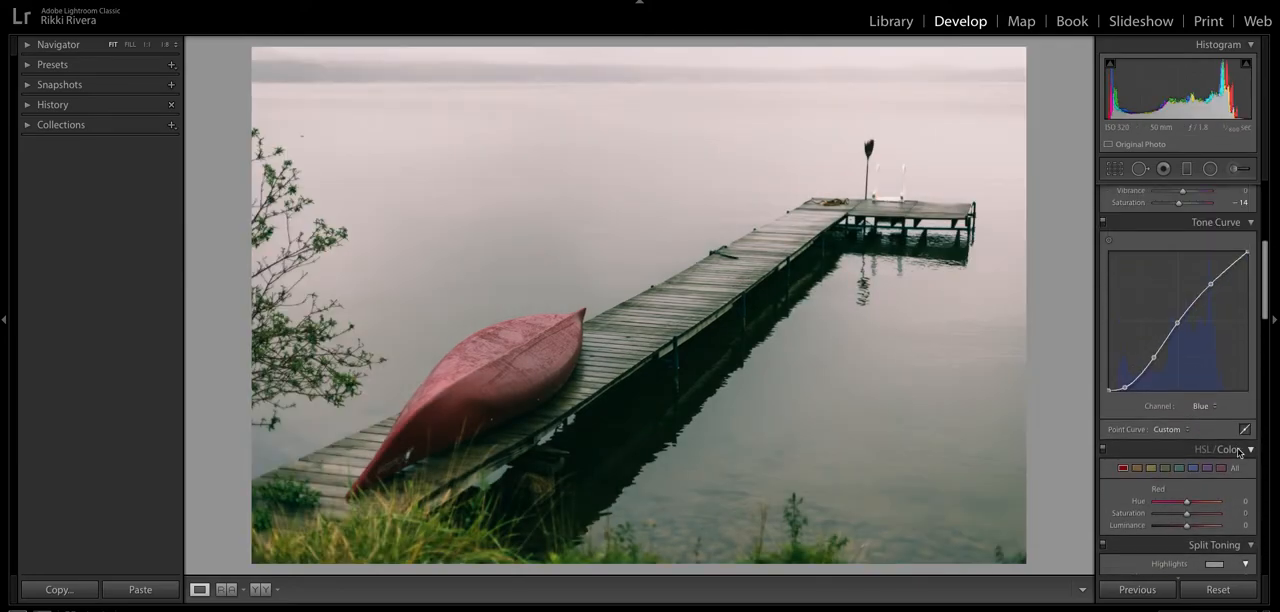
pyautogui.click(1201, 405)
pyautogui.click(1201, 377)
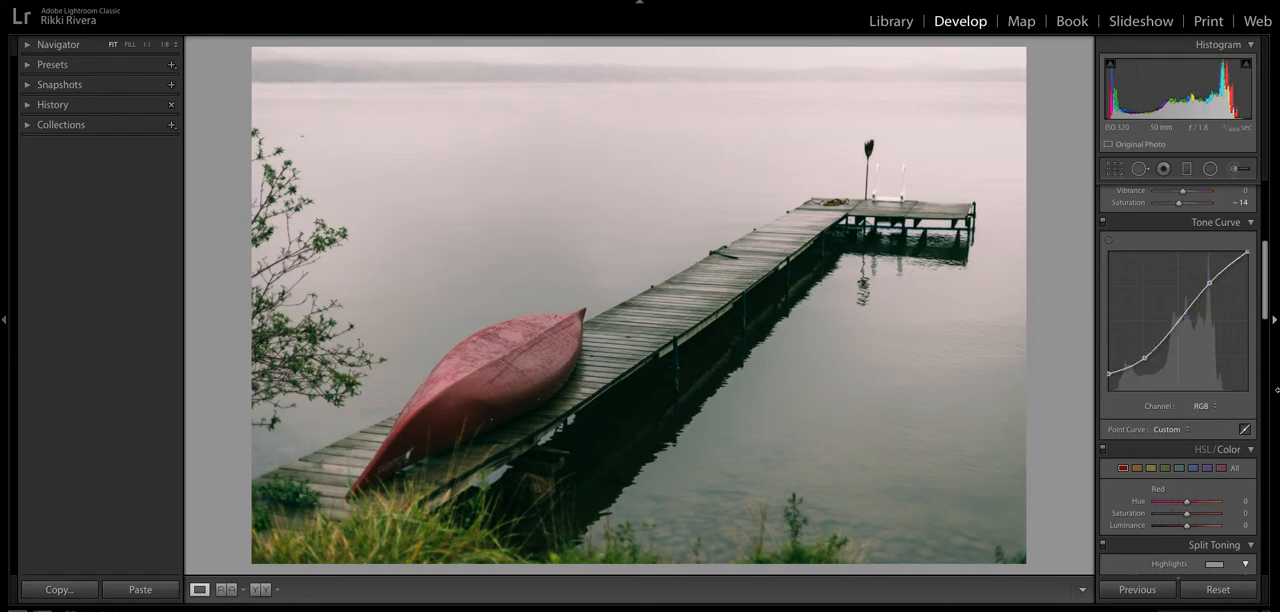
pyautogui.moveTo(1247, 252); pyautogui.dragTo(1248, 262)
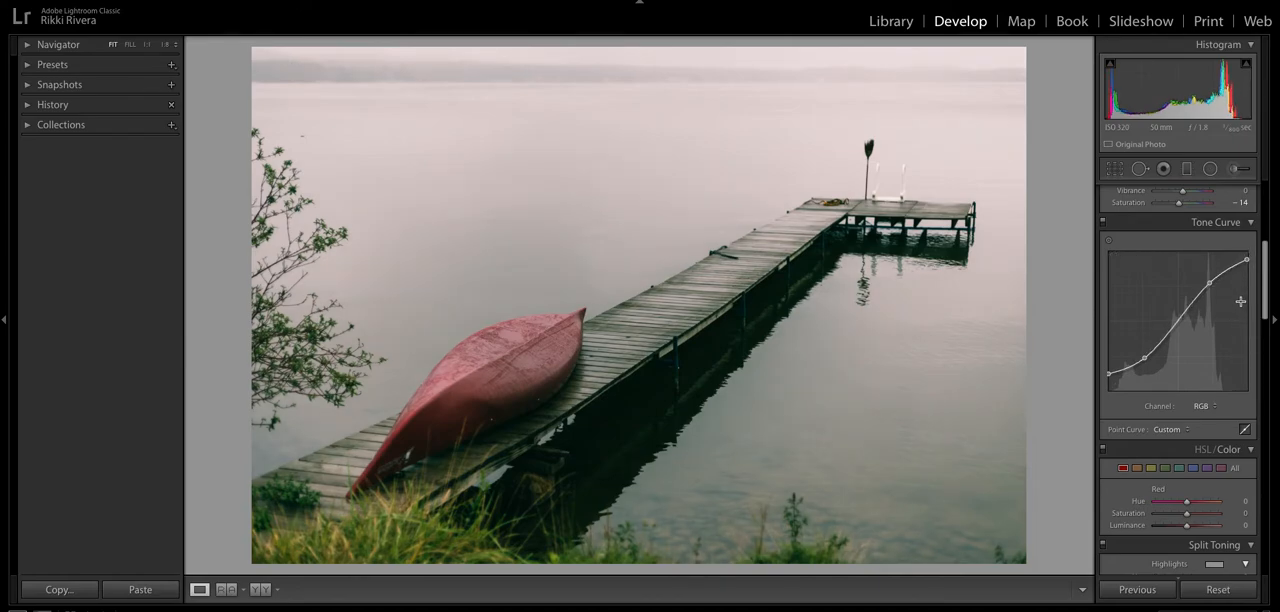
pyautogui.moveTo(1211, 286); pyautogui.dragTo(1201, 293)
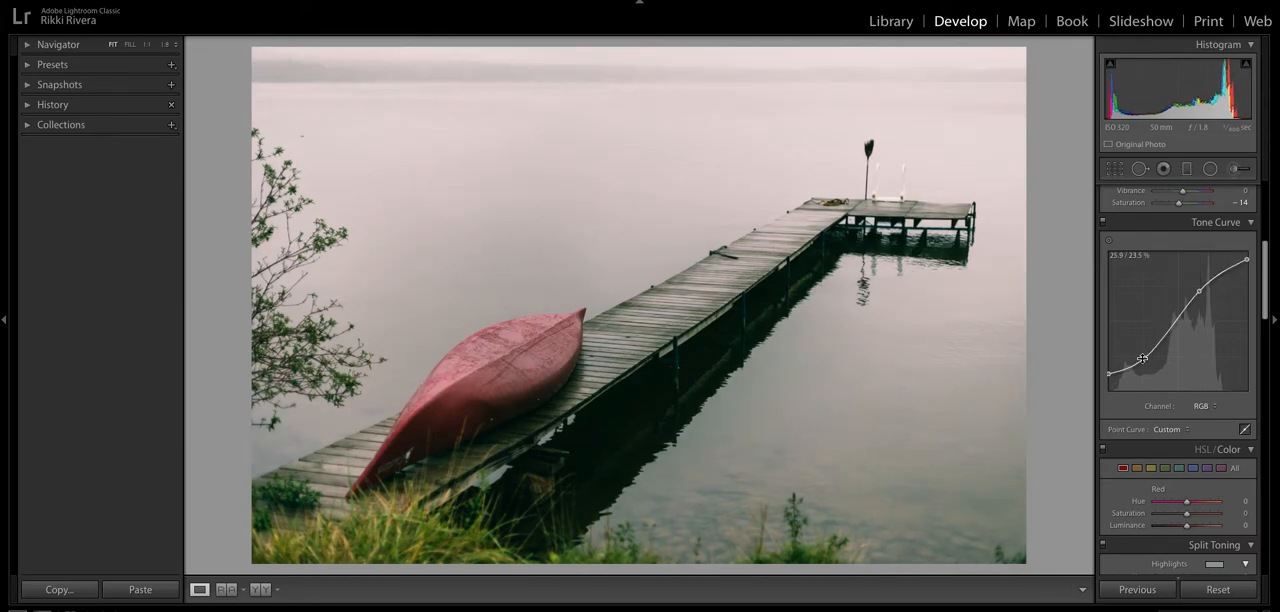
# - Show all HSL color ranges together and set the Red hue to +5 and saturation to −2
pyautogui.scroll(-2, 1202, 414)
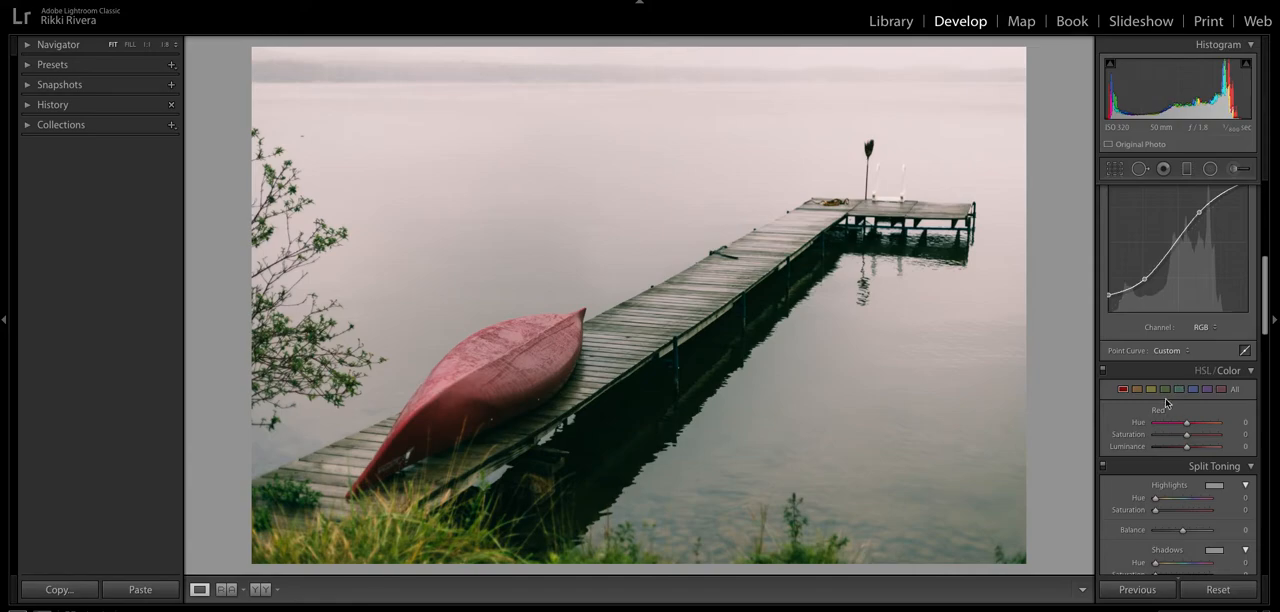
pyautogui.scroll(-2, 1168, 404)
pyautogui.scroll(-3, 1164, 375)
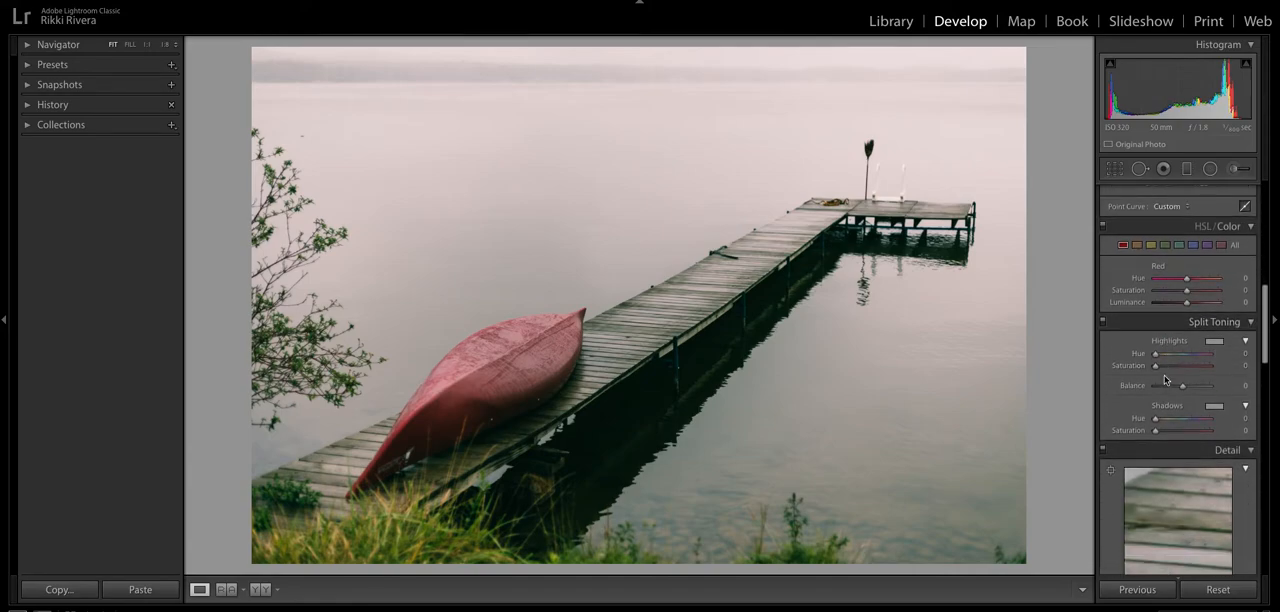
pyautogui.click(1123, 229)
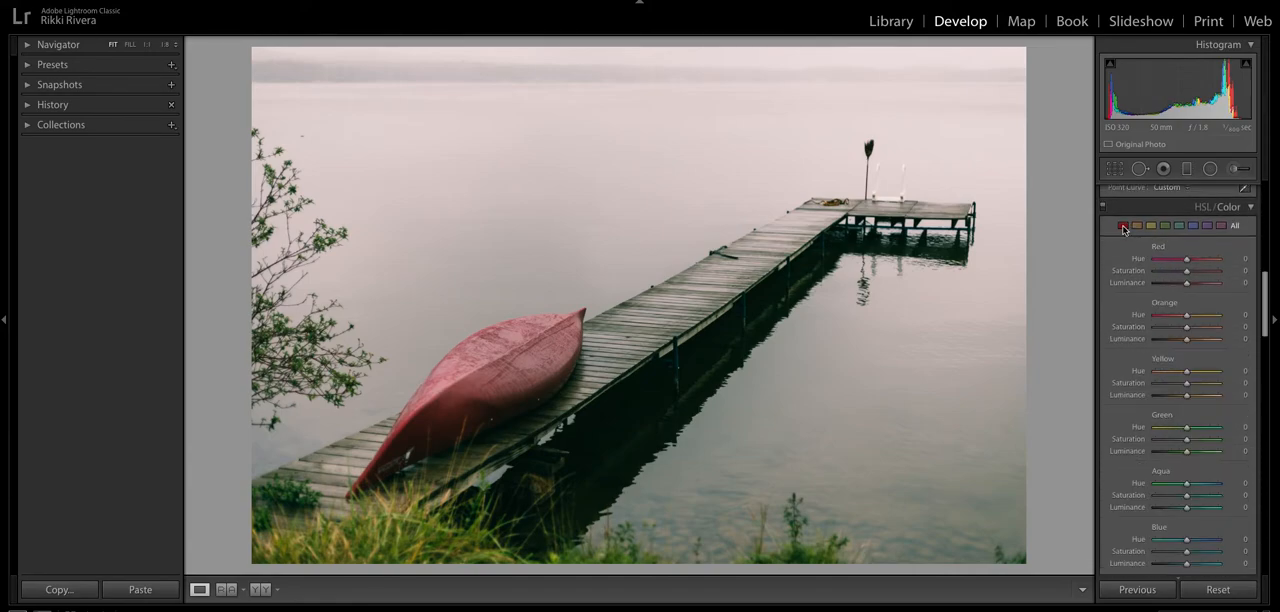
pyautogui.scroll(-5, 1145, 286)
pyautogui.scroll(4, 1145, 286)
pyautogui.click(1123, 193)
pyautogui.scroll(2, 1235, 260)
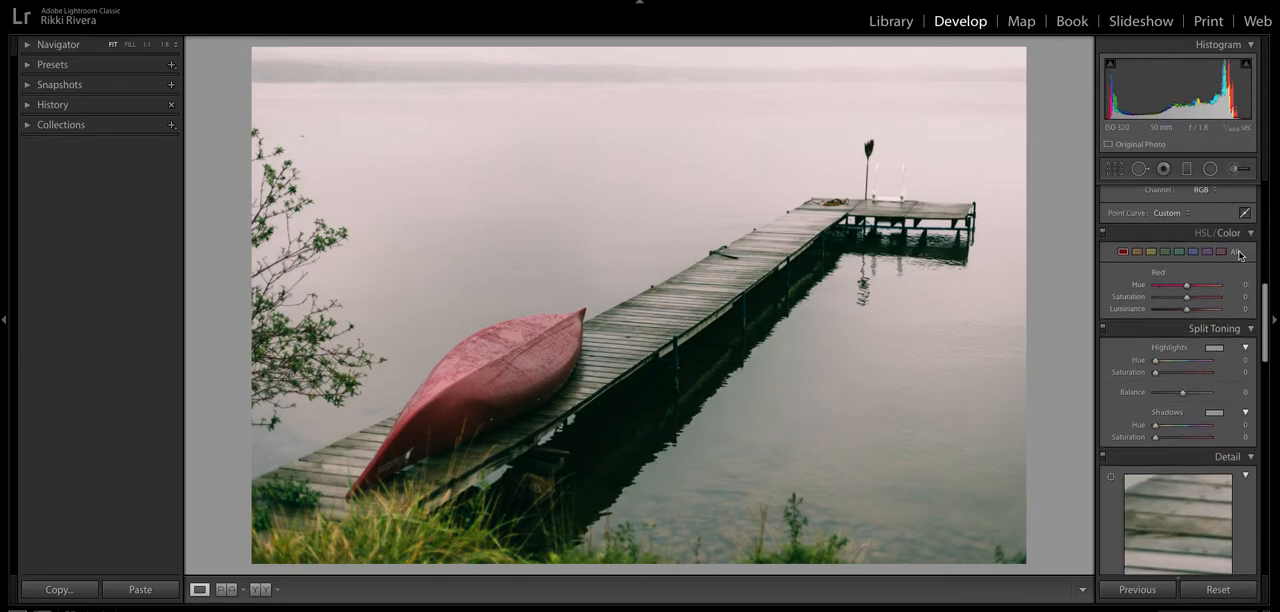
pyautogui.click(1238, 252)
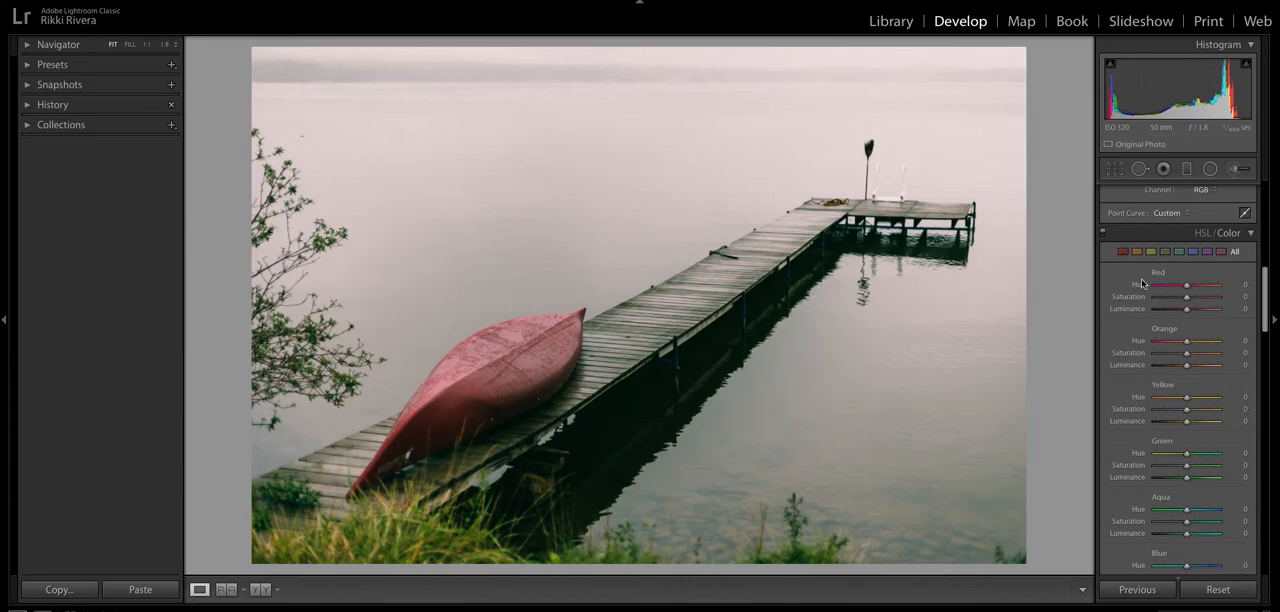
pyautogui.scroll(-2, 1220, 350)
pyautogui.moveTo(1187, 245); pyautogui.dragTo(1187, 260)
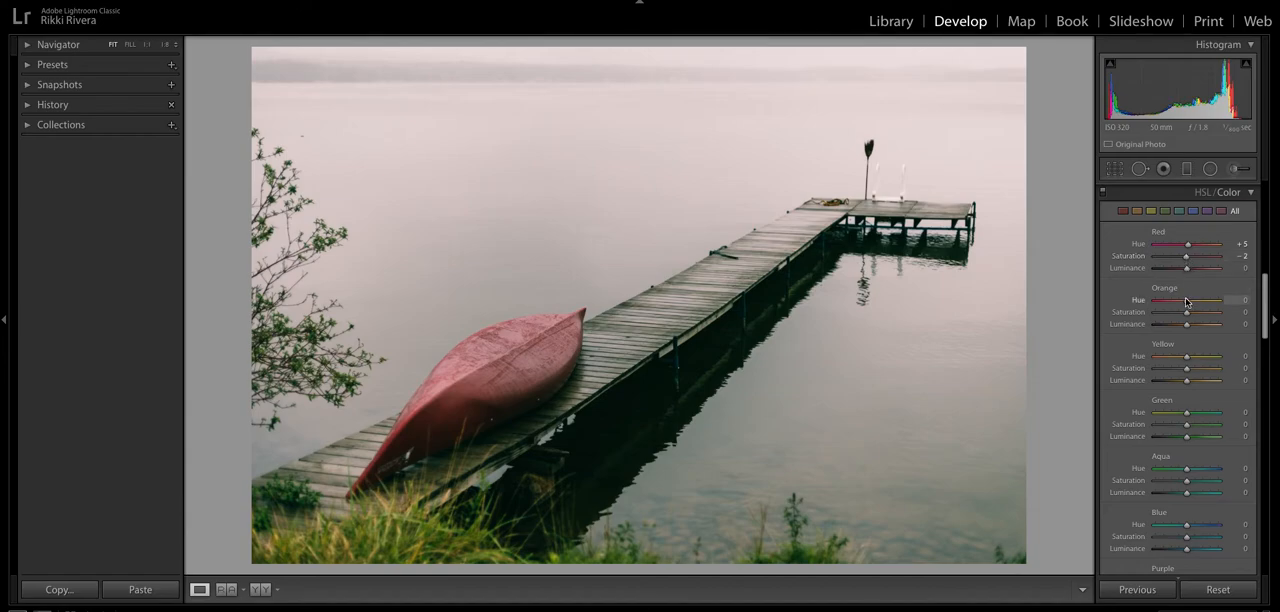
# - Set the Orange hue to −9, saturation to +13 and luminance to +9, and the Yellow saturation to −26
pyautogui.moveTo(1185, 301)
pyautogui.mouseDown()
pyautogui.moveTo(1189, 328)
pyautogui.moveTo(1154, 317)
pyautogui.moveTo(1219, 312)
pyautogui.moveTo(1140, 313)
pyautogui.moveTo(1221, 307)
pyautogui.moveTo(1144, 313)
pyautogui.moveTo(1191, 311)
pyautogui.mouseUp()
pyautogui.moveTo(1188, 361)
pyautogui.mouseDown()
pyautogui.moveTo(1177, 371)
pyautogui.moveTo(1191, 357)
pyautogui.mouseUp()
pyautogui.scroll(-1, 1191, 356)
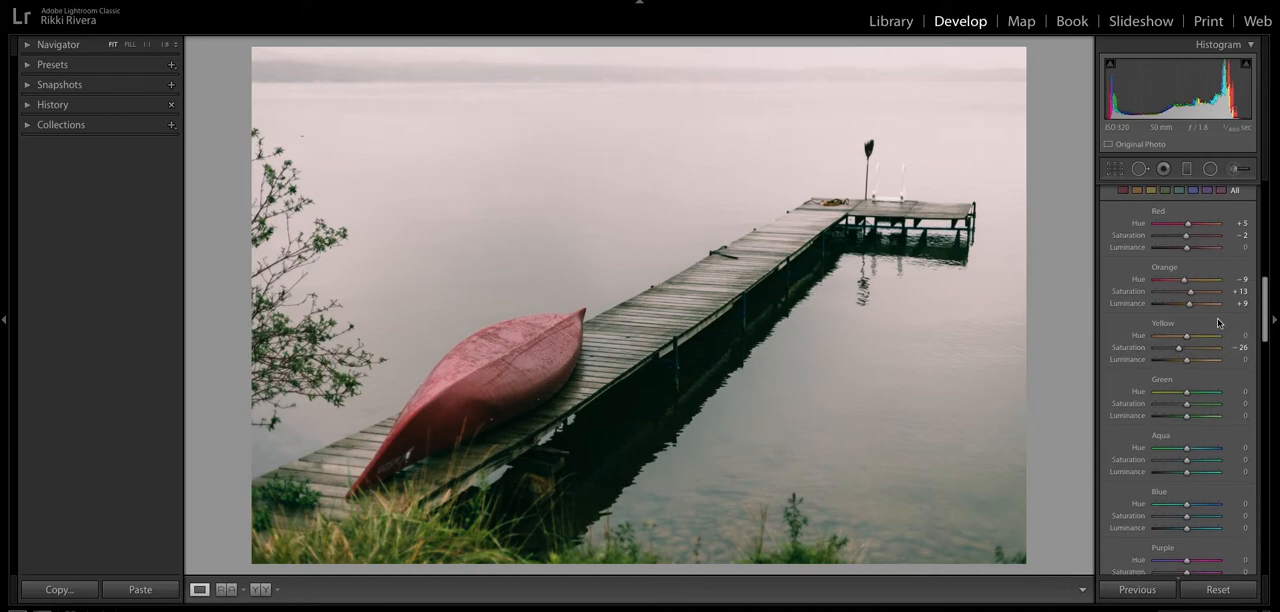
pyautogui.scroll(1, 1207, 406)
pyautogui.scroll(-1, 1207, 406)
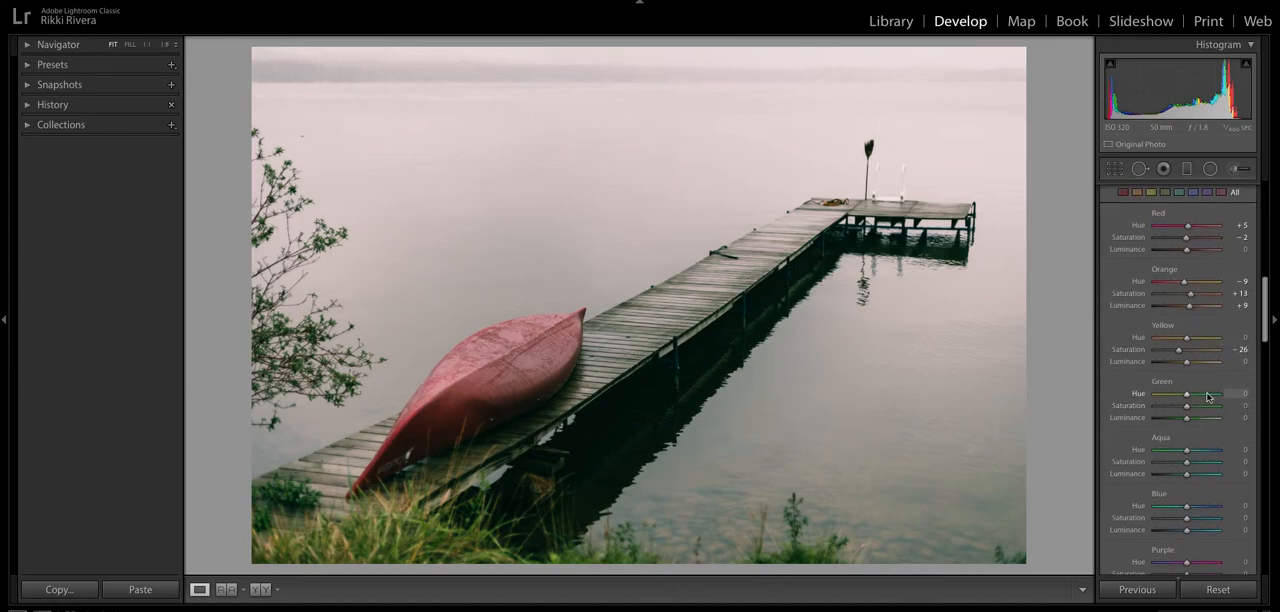
# - Set the Green hue to +3, saturation to −71 and luminance to −4, and the Aqua hue to −6 and saturation to −57
pyautogui.moveTo(1189, 398); pyautogui.dragTo(1188, 422)
pyautogui.scroll(-4, 1187, 417)
pyautogui.moveTo(1188, 375); pyautogui.dragTo(1168, 386)
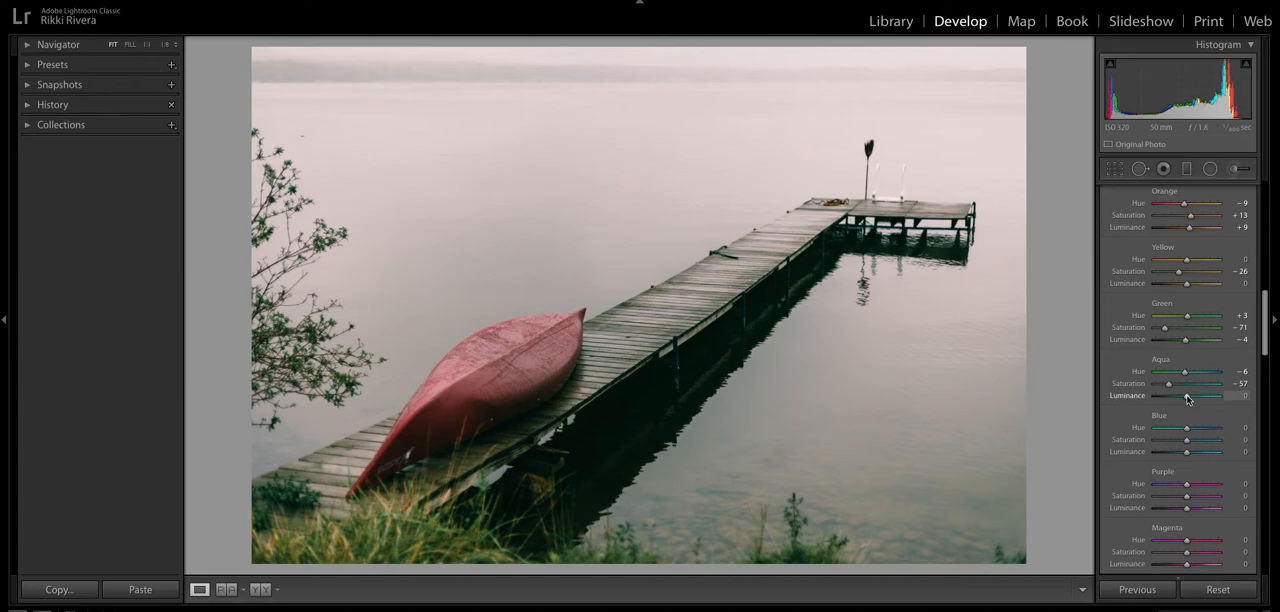
# - Set the Blue hue to −4, saturation to −19 and luminance to −9, and the Purple saturation to −21 and luminance to +6
pyautogui.scroll(-4, 1187, 400)
pyautogui.moveTo(1187, 353); pyautogui.dragTo(1180, 367)
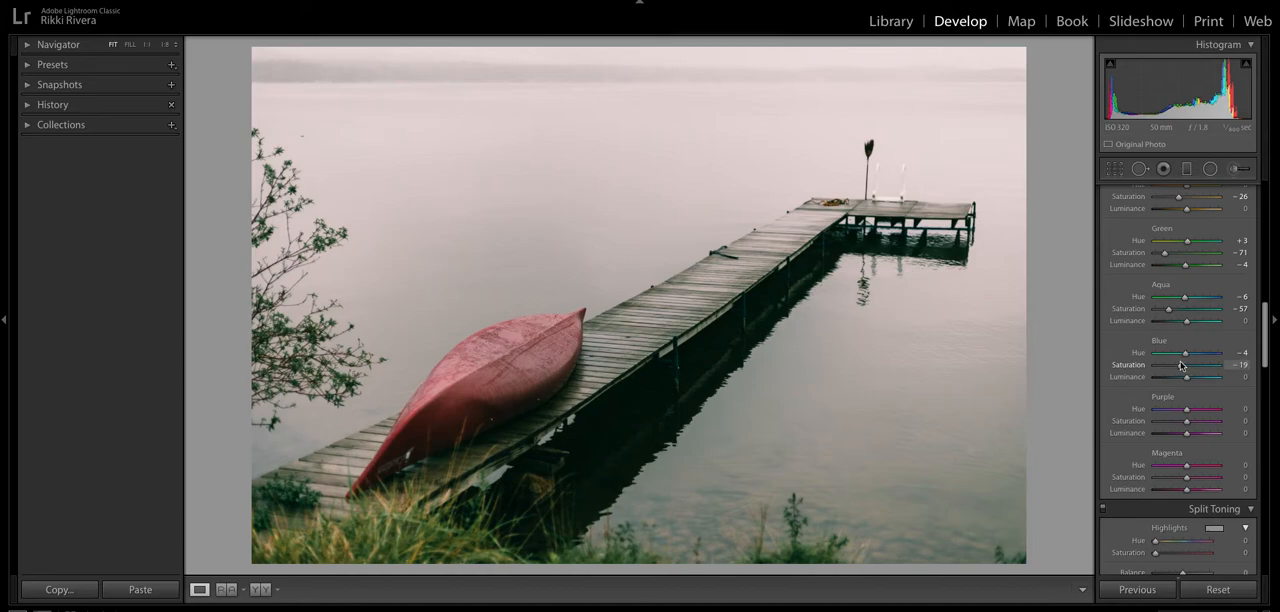
pyautogui.moveTo(1185, 376); pyautogui.dragTo(1187, 381)
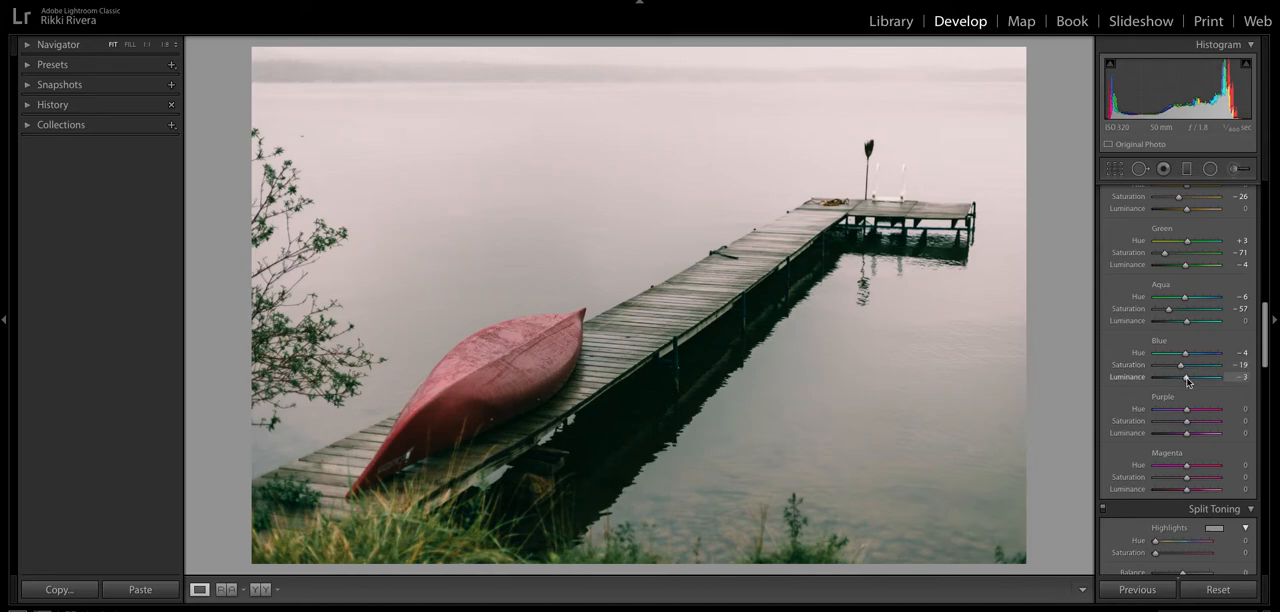
pyautogui.scroll(-2, 1185, 382)
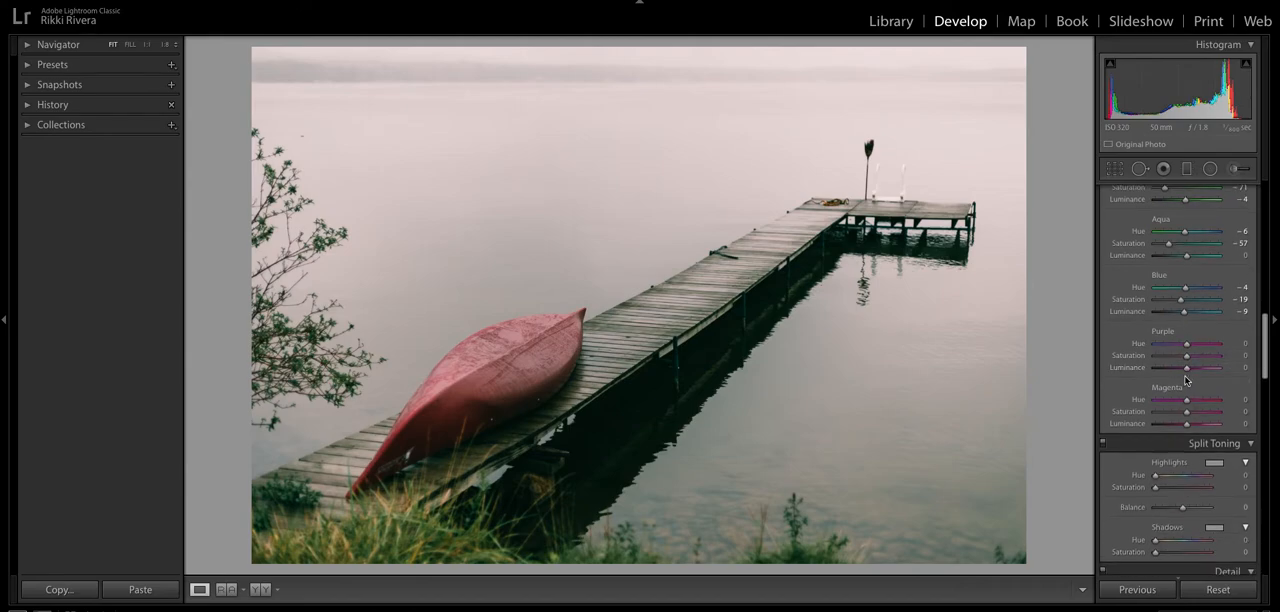
pyautogui.scroll(-1, 1194, 369)
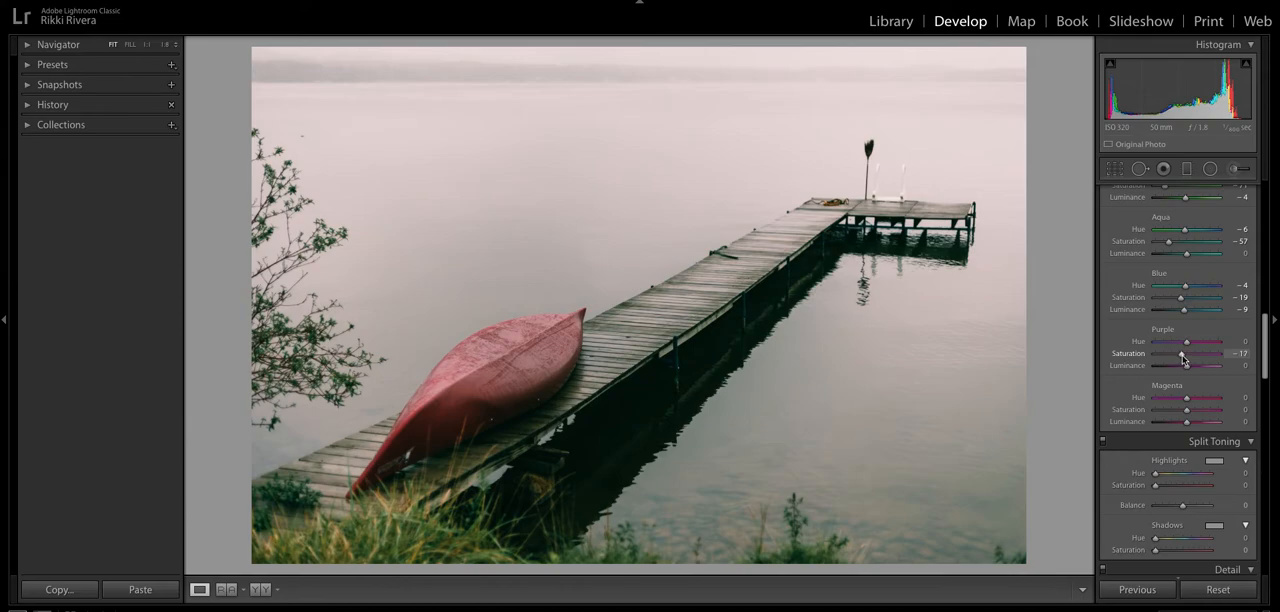
pyautogui.moveTo(1181, 356); pyautogui.dragTo(1187, 365)
# - Compare the photo with the HSL color adjustments switched off and on, leaving them enabled
pyautogui.scroll(5, 1188, 368)
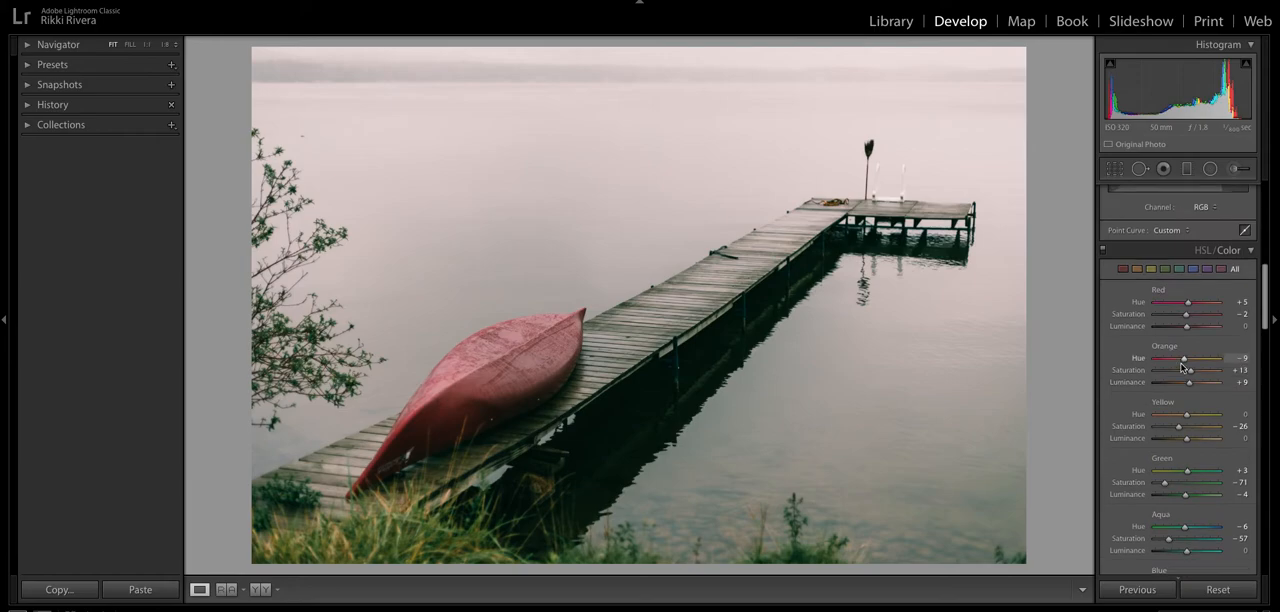
pyautogui.click(1104, 250)
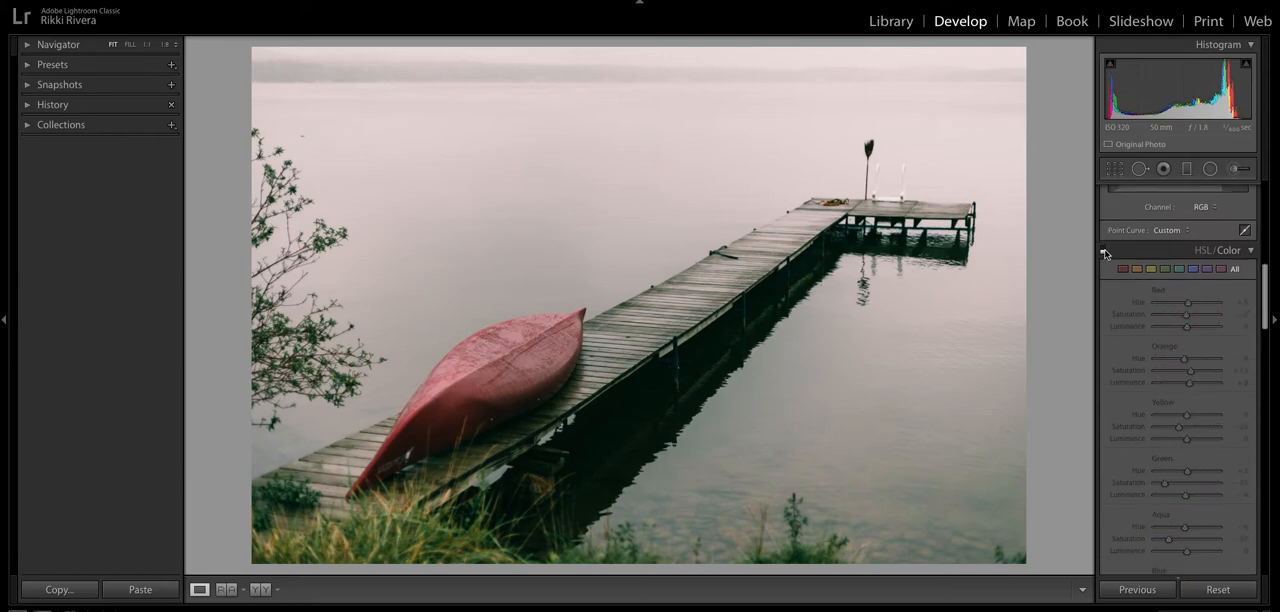
pyautogui.click(1104, 250)
pyautogui.click(1104, 250)
pyautogui.click(1104, 250)
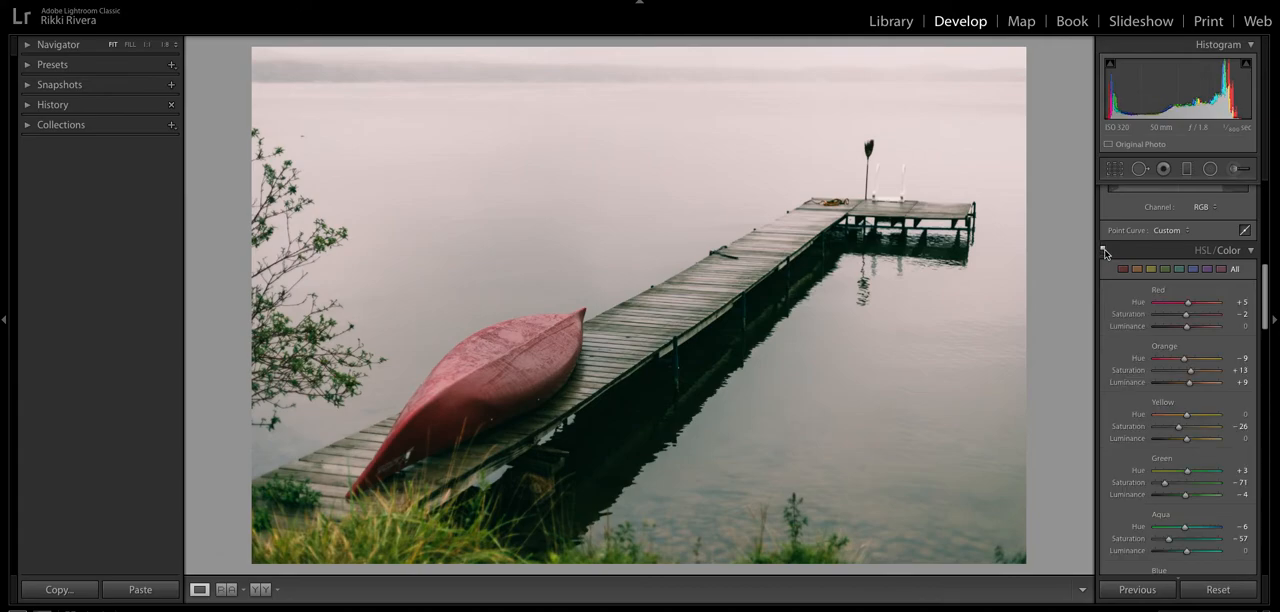
# - Try split toning with highlights at hue 316 and saturation 6, and shadows at hue 62 and saturation 7
pyautogui.scroll(-5, 1169, 351)
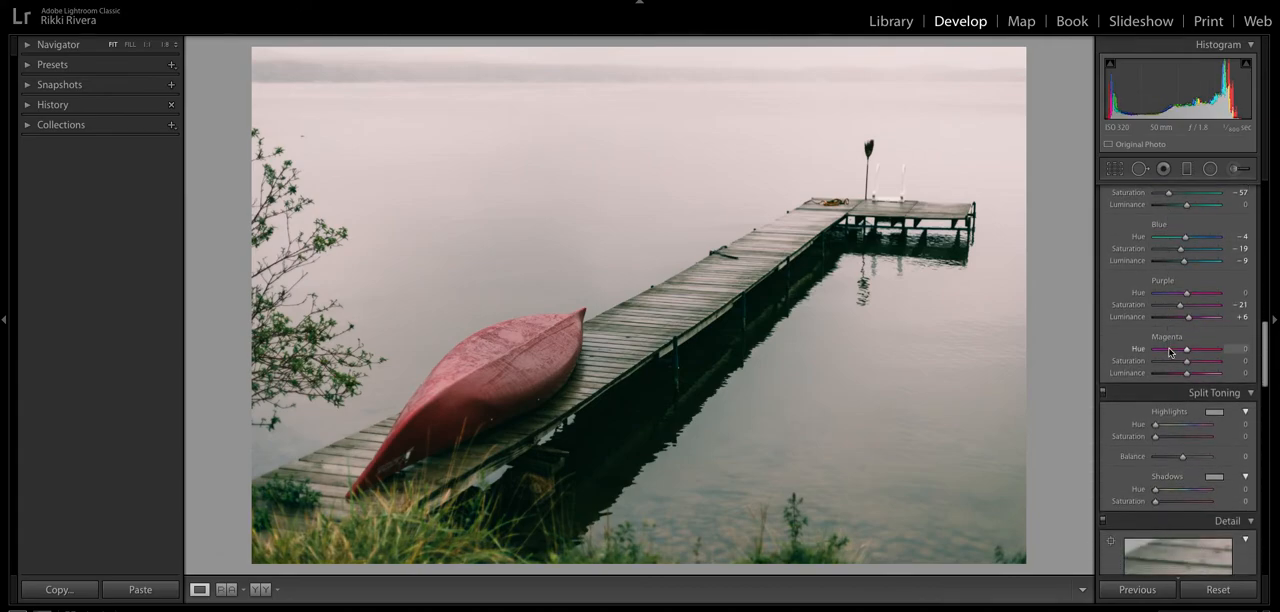
pyautogui.scroll(-4, 1169, 351)
pyautogui.moveTo(1155, 267)
pyautogui.mouseDown()
pyautogui.moveTo(1205, 266)
pyautogui.moveTo(1159, 279)
pyautogui.mouseUp()
pyautogui.moveTo(1155, 330); pyautogui.dragTo(1157, 343)
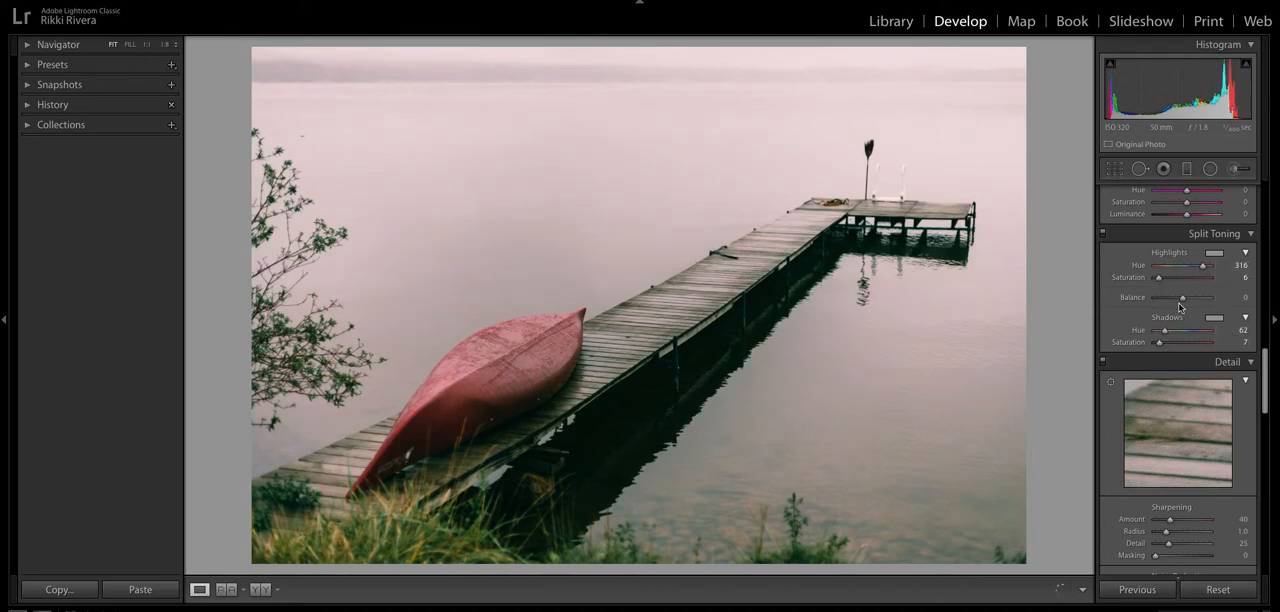
# - Shift the split toning balance toward the shadows, to −31
pyautogui.moveTo(1182, 298)
pyautogui.mouseDown()
pyautogui.moveTo(1155, 302)
pyautogui.moveTo(1226, 299)
pyautogui.moveTo(1151, 304)
pyautogui.moveTo(1181, 302)
pyautogui.mouseUp()
pyautogui.moveTo(1181, 302); pyautogui.dragTo(1175, 304)
pyautogui.moveTo(1174, 303)
pyautogui.mouseDown()
pyautogui.moveTo(1193, 294)
pyautogui.moveTo(1178, 299)
pyautogui.mouseUp()
# - Calibrate the colors with Red Primary hue +42 and saturation +100, Green Primary hue +32 and Blue Primary hue −10
pyautogui.scroll(-10, 1177, 298)
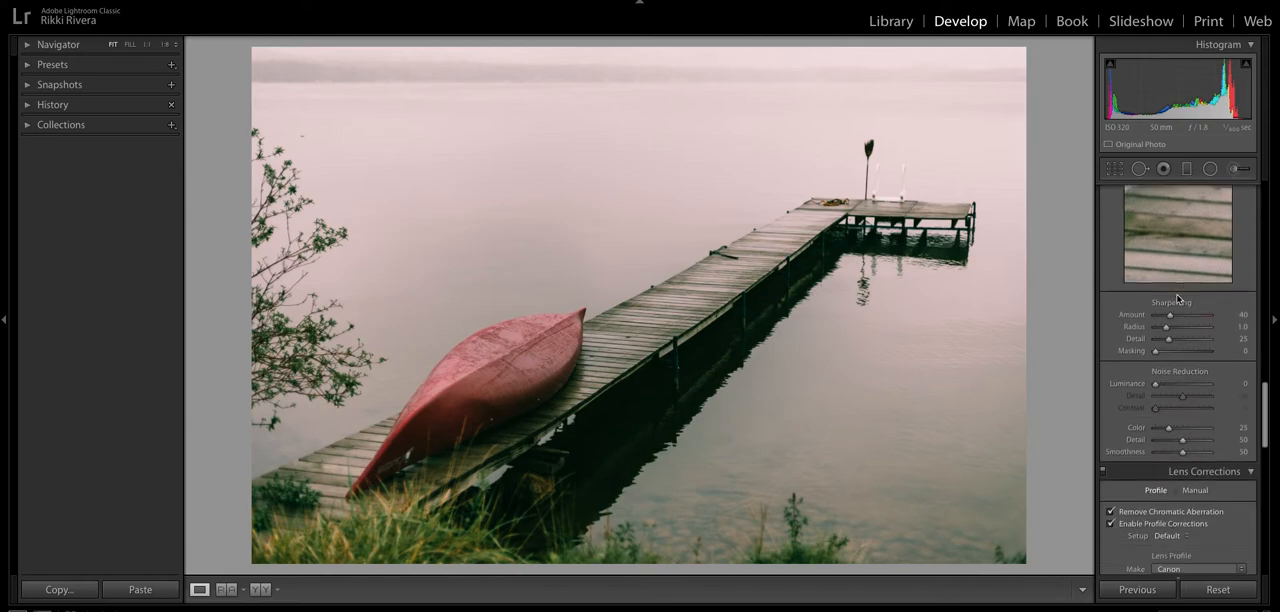
pyautogui.scroll(-10, 1176, 297)
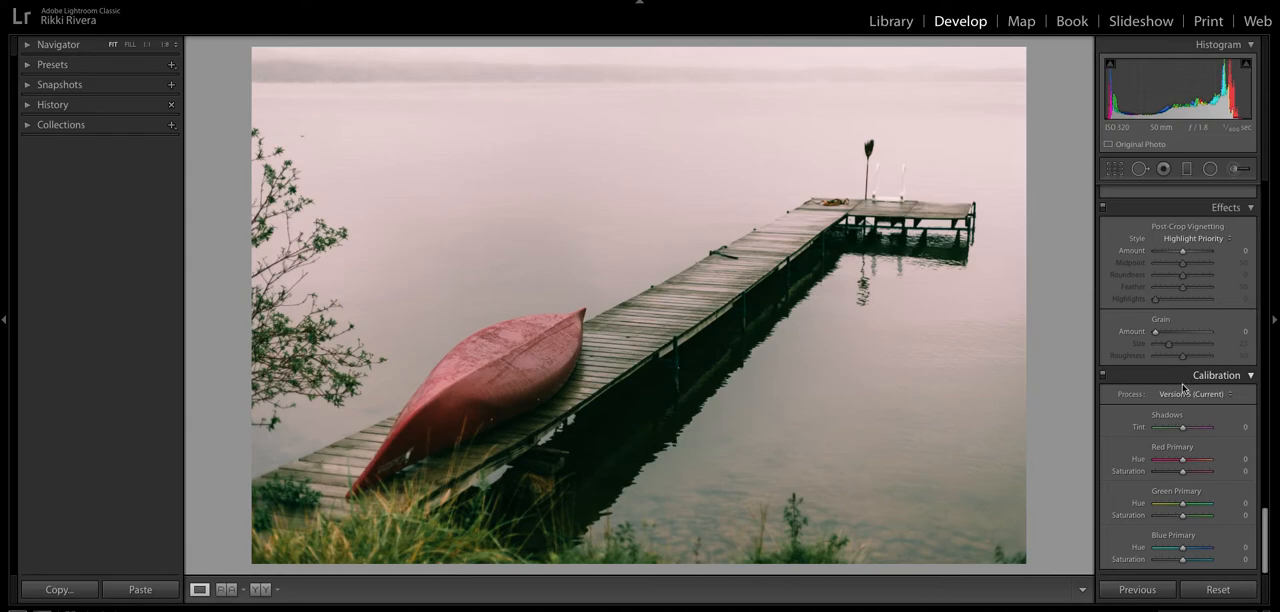
pyautogui.moveTo(1182, 459); pyautogui.dragTo(1187, 503)
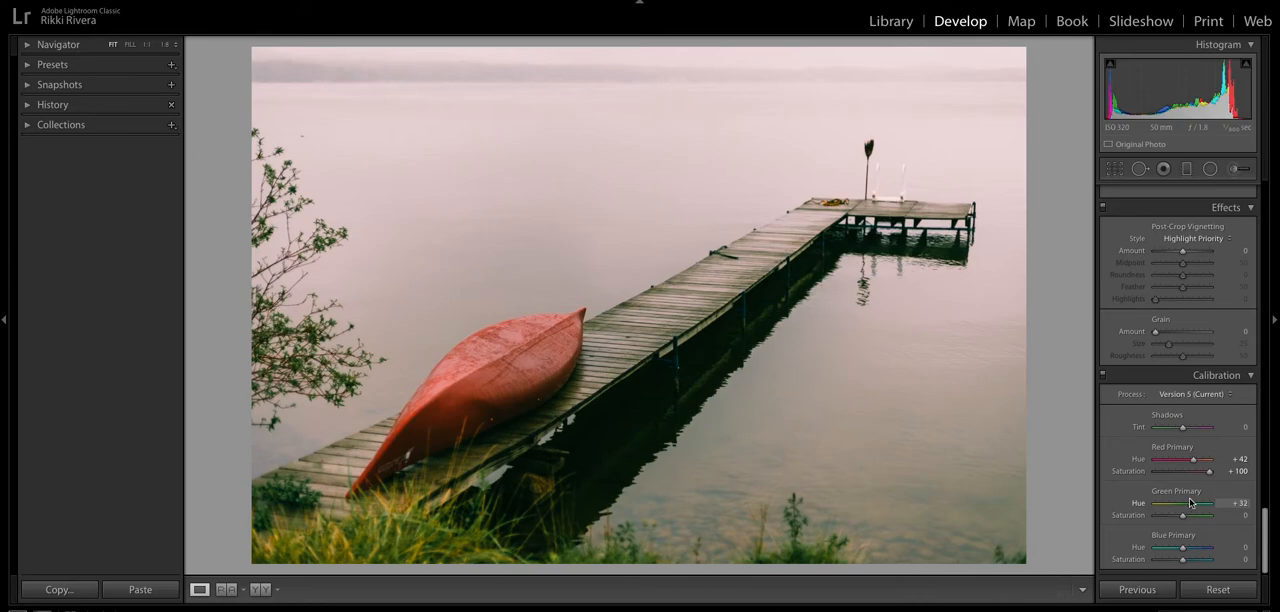
pyautogui.moveTo(1182, 547); pyautogui.dragTo(1178, 549)
pyautogui.scroll(-1, 1182, 522)
# - Compare split toning off and on, and set the highlights to hue 66, saturation 0 and the shadows to hue 53, saturation 0
pyautogui.scroll(10, 1144, 430)
pyautogui.scroll(5, 1136, 418)
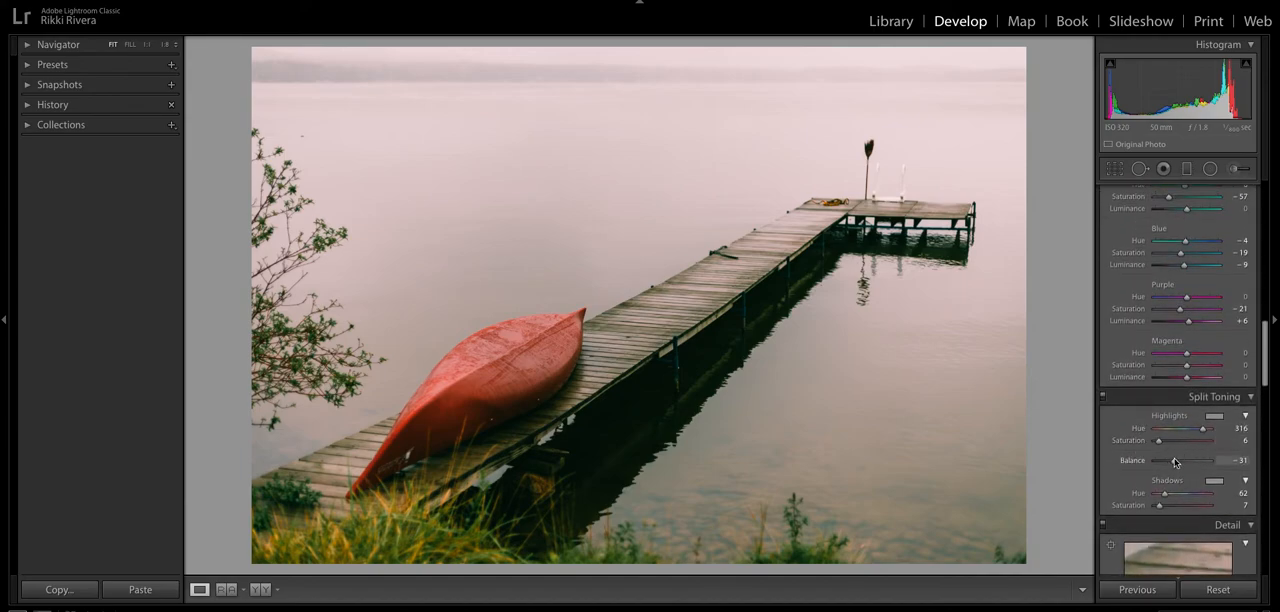
pyautogui.click(1103, 398)
pyautogui.click(1103, 398)
pyautogui.moveTo(1205, 433); pyautogui.dragTo(1155, 441)
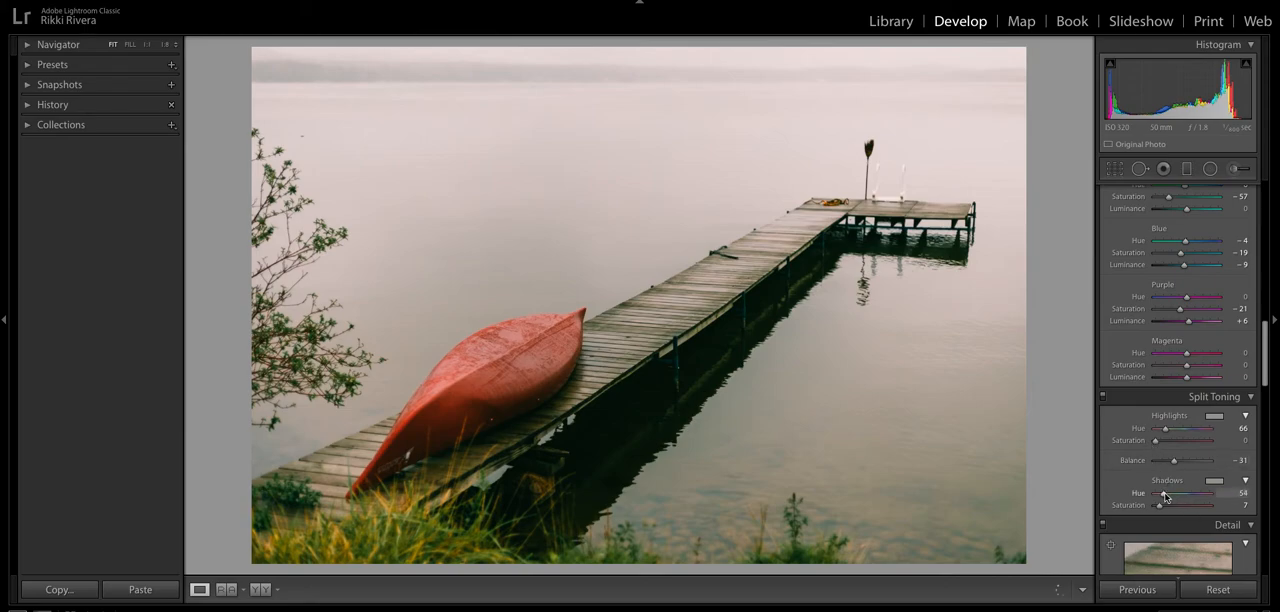
pyautogui.moveTo(1159, 505); pyautogui.dragTo(1154, 508)
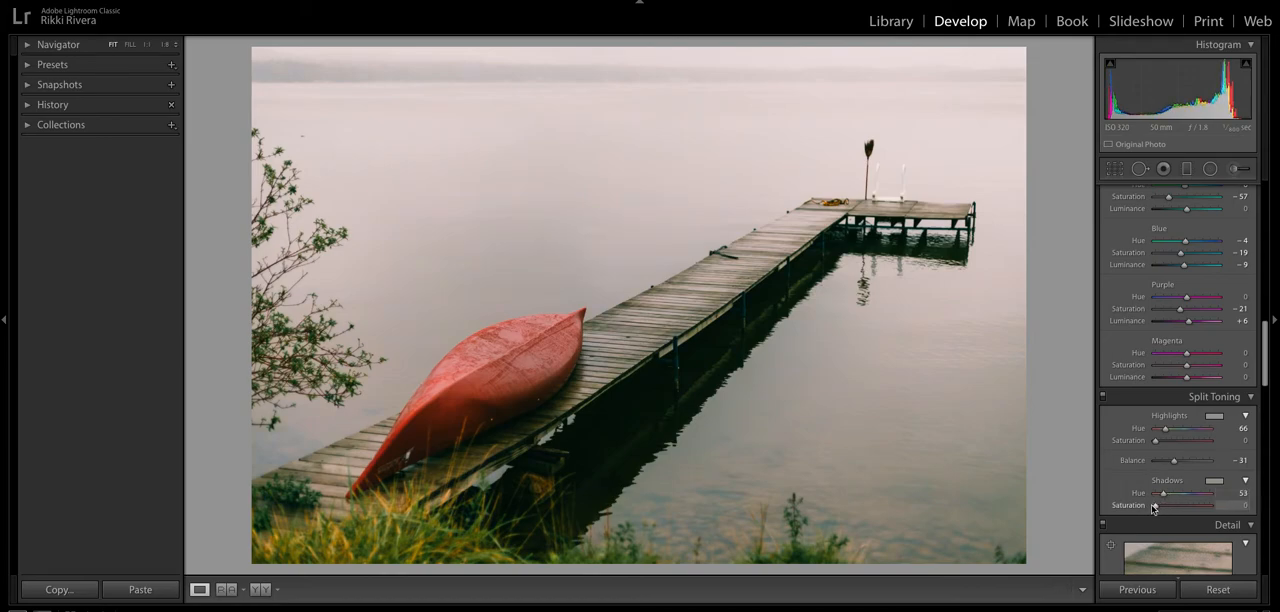
# - Compare the edited photo with its original before version and return to the edited view
pyautogui.scroll(3, 1160, 502)
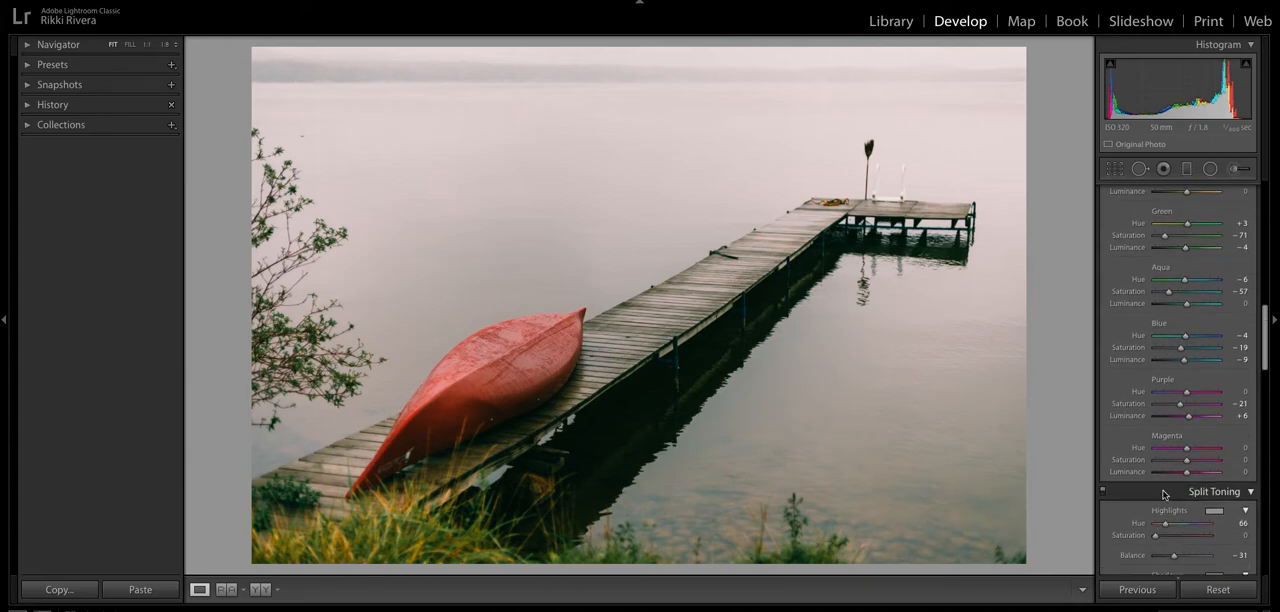
pyautogui.scroll(3, 1162, 489)
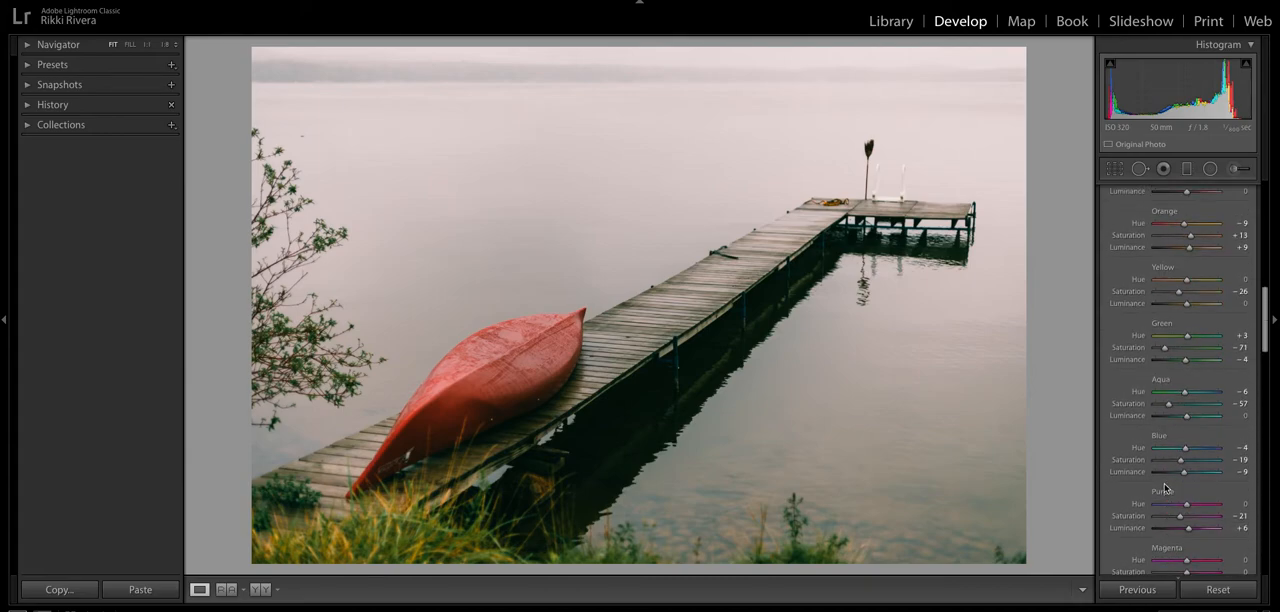
pyautogui.press('\\')
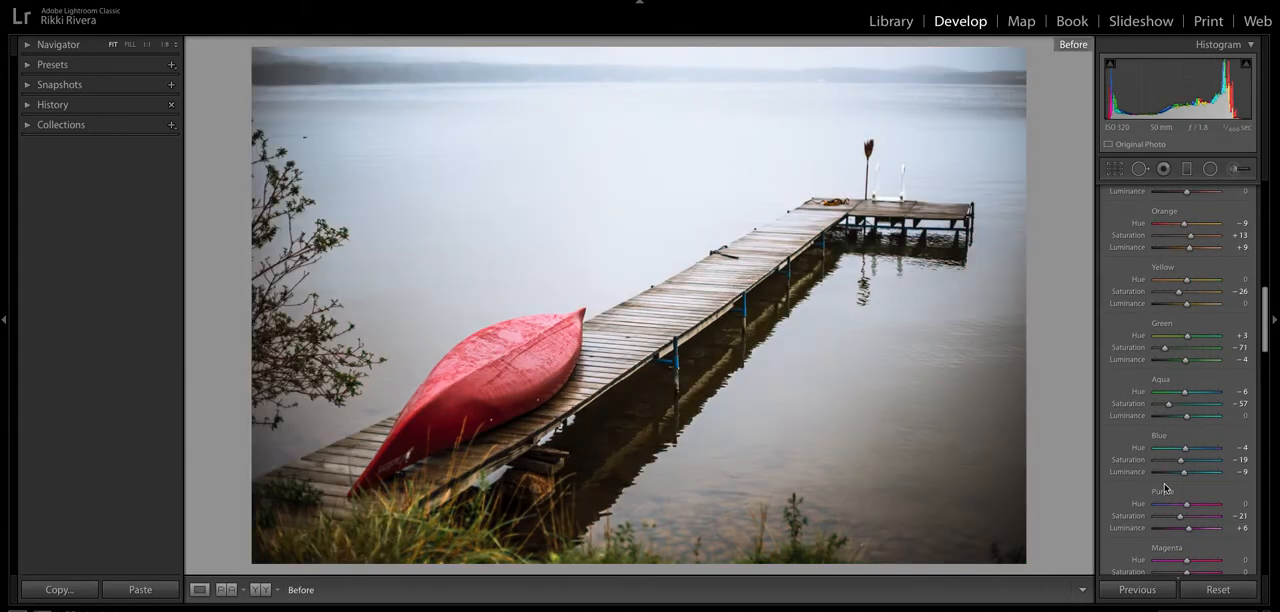
pyautogui.press('\\')
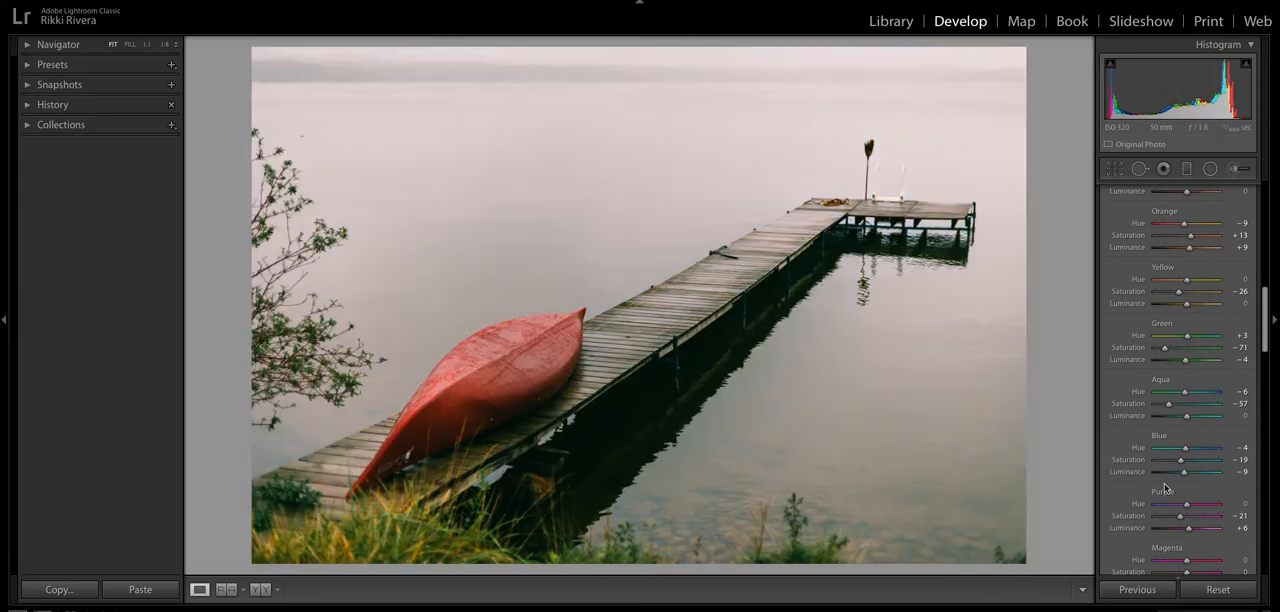
# - Set the whites to +1 and the highlights to −75 in the basic tone adjustments
pyautogui.scroll(10, 1165, 488)
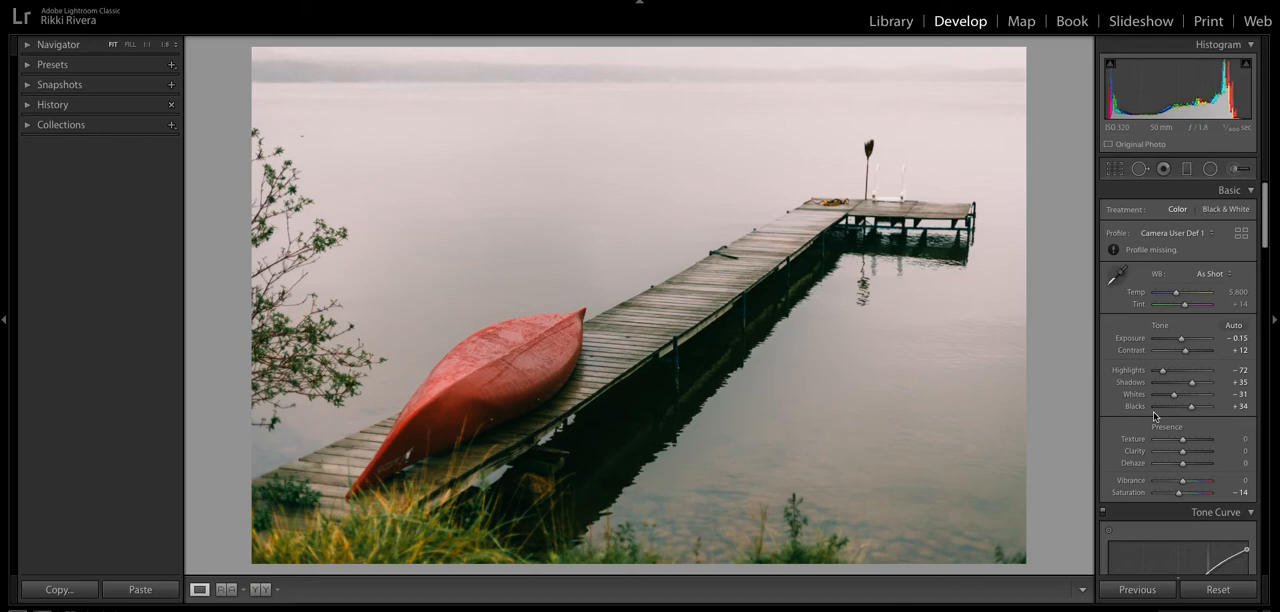
pyautogui.doubleClick(1183, 396)
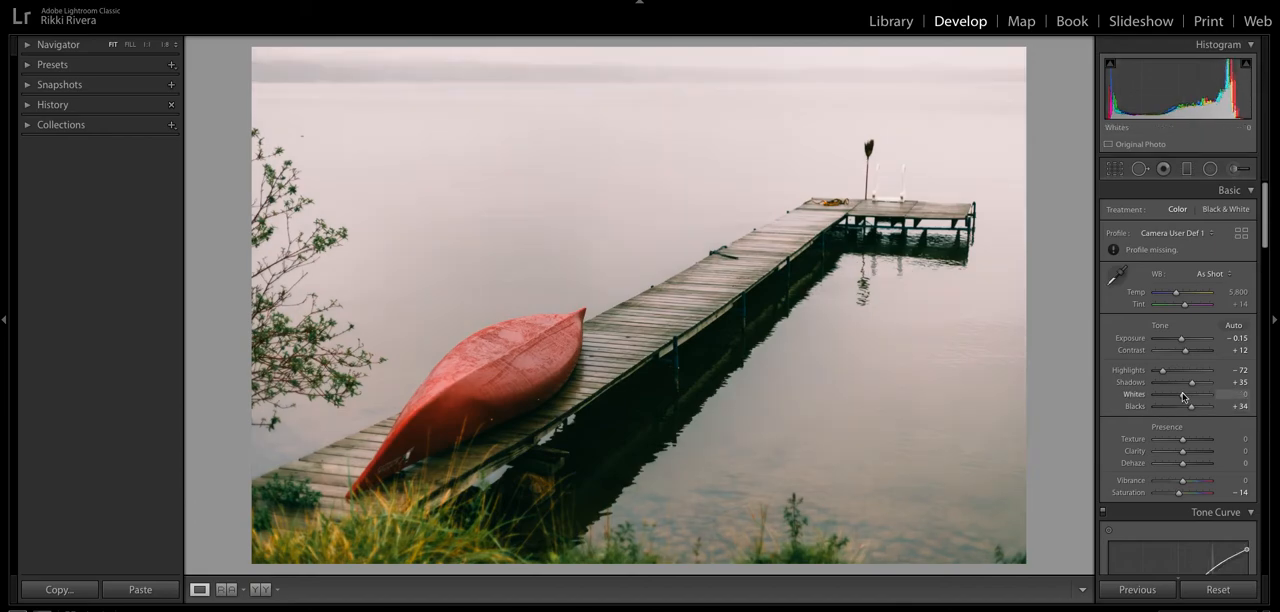
pyautogui.moveTo(1161, 372); pyautogui.dragTo(1158, 372)
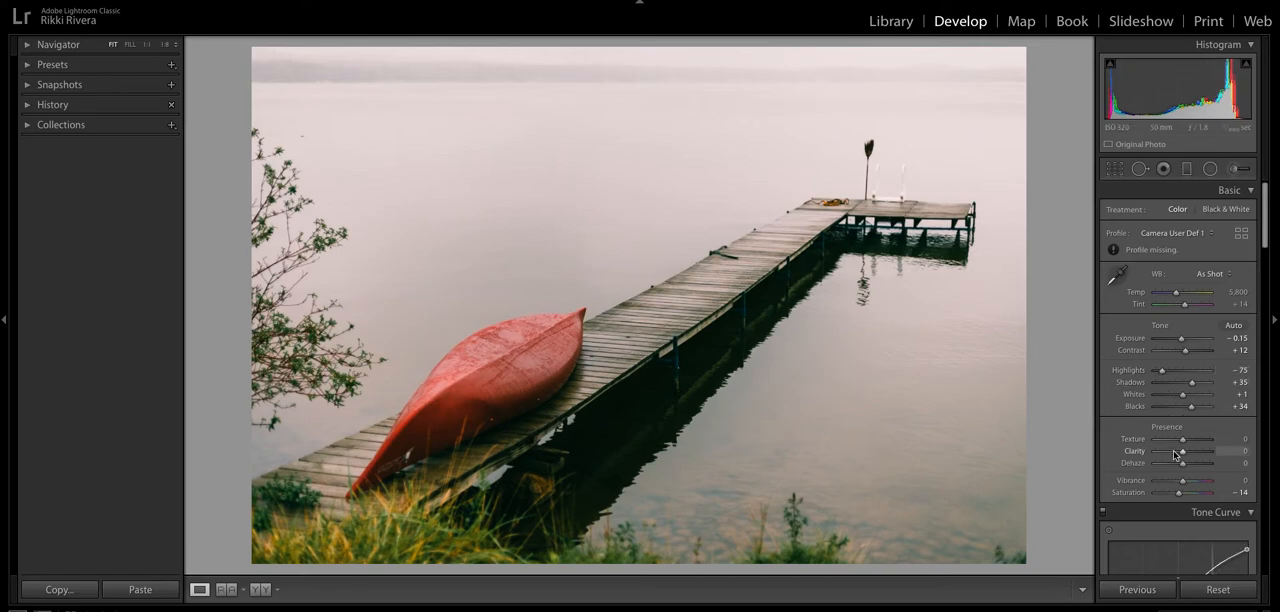
# - Try a Red saturation of +14 in the HSL adjustments, and set the basic contrast to +4
pyautogui.scroll(-6, 1174, 455)
pyautogui.moveTo(1186, 444); pyautogui.dragTo(1191, 446)
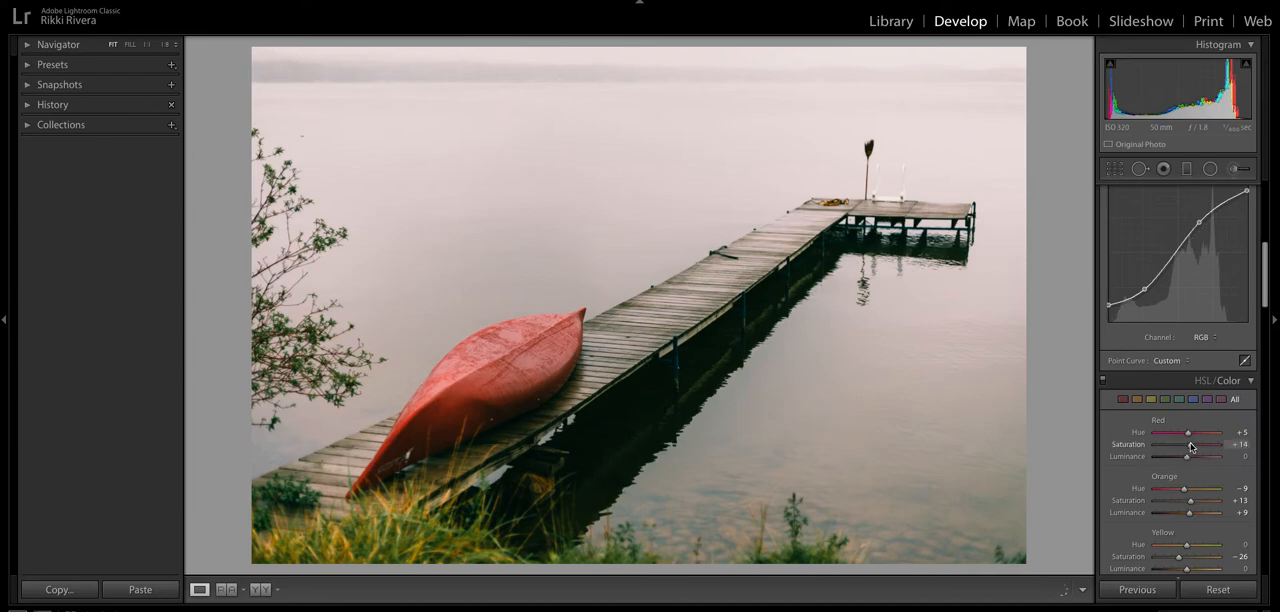
pyautogui.scroll(6, 1186, 446)
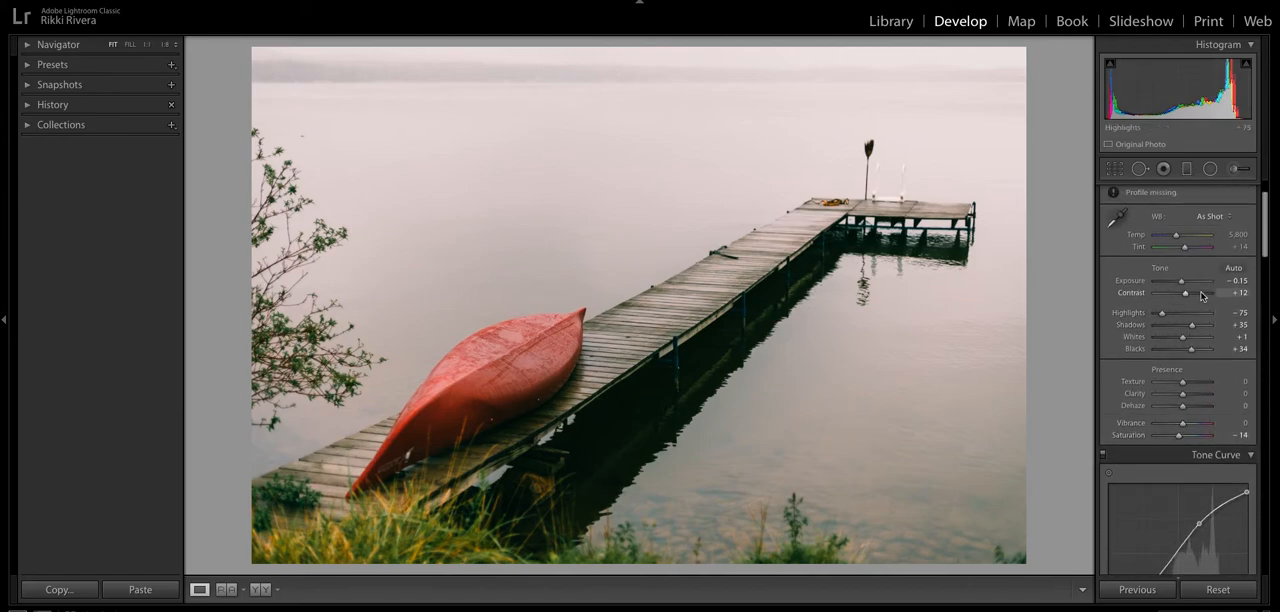
pyautogui.moveTo(1188, 295); pyautogui.dragTo(1186, 297)
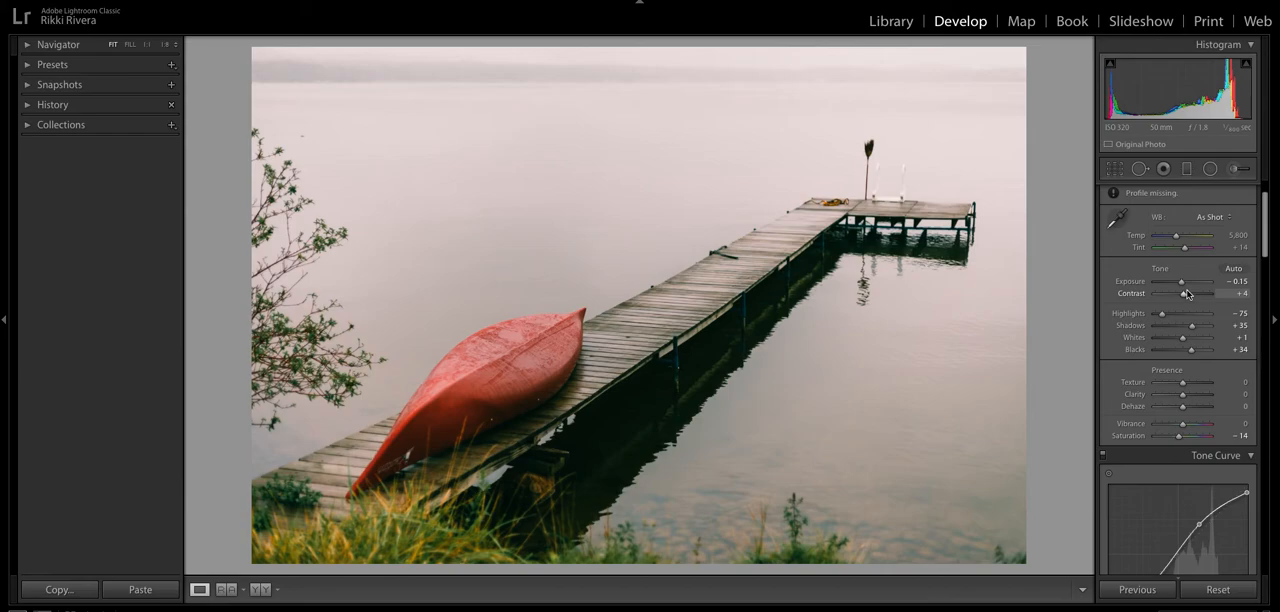
# - Adjust the canoe's reds in HSL with Red hue −4, saturation +32 and luminance +22
pyautogui.scroll(-2, 1185, 300)
pyautogui.scroll(-3, 1168, 362)
pyautogui.scroll(-2, 1163, 371)
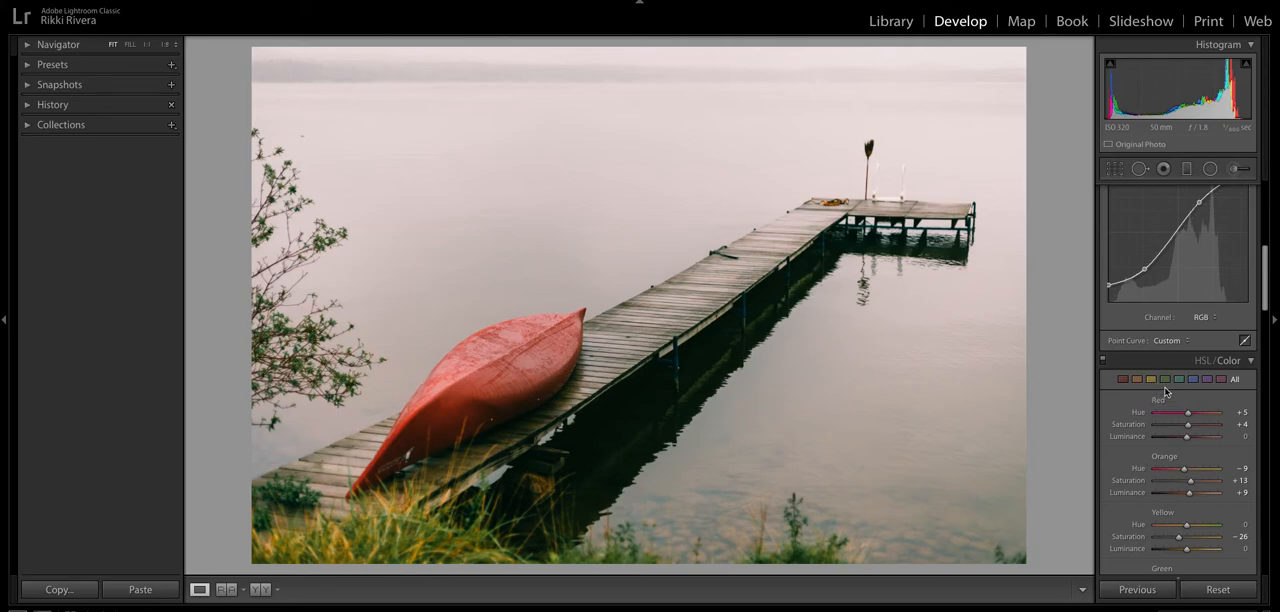
pyautogui.scroll(-2, 1165, 391)
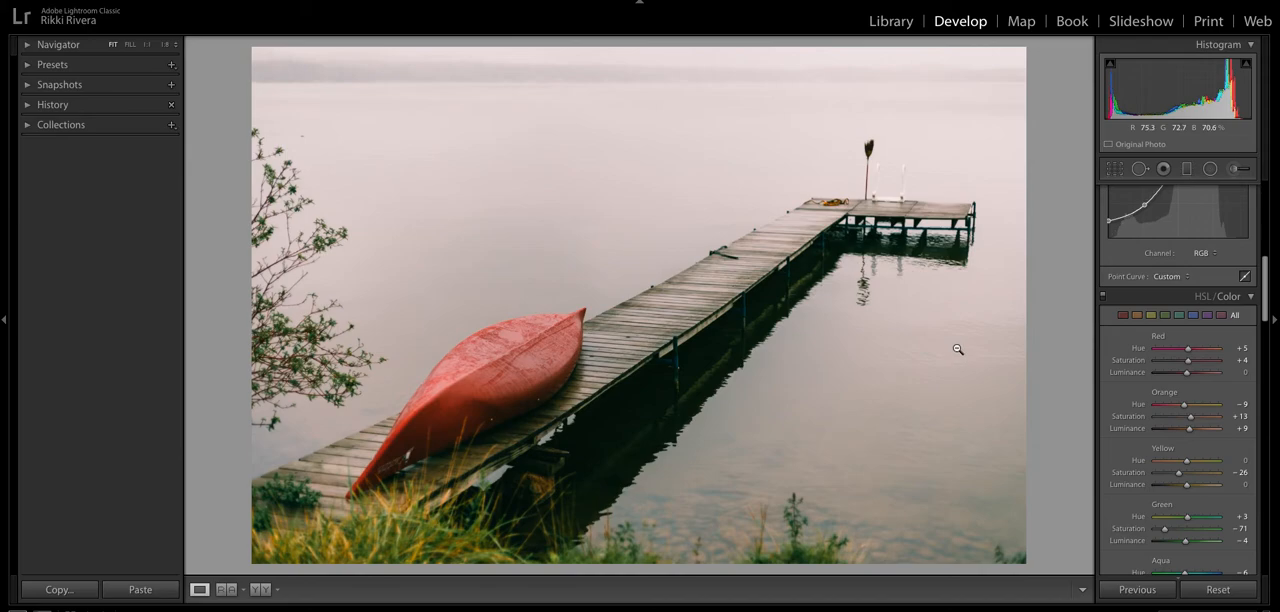
pyautogui.moveTo(1187, 360); pyautogui.dragTo(1186, 350)
pyautogui.moveTo(1188, 375)
pyautogui.mouseDown()
pyautogui.moveTo(1199, 374)
pyautogui.moveTo(1188, 351)
pyautogui.moveTo(1197, 363)
pyautogui.mouseUp()
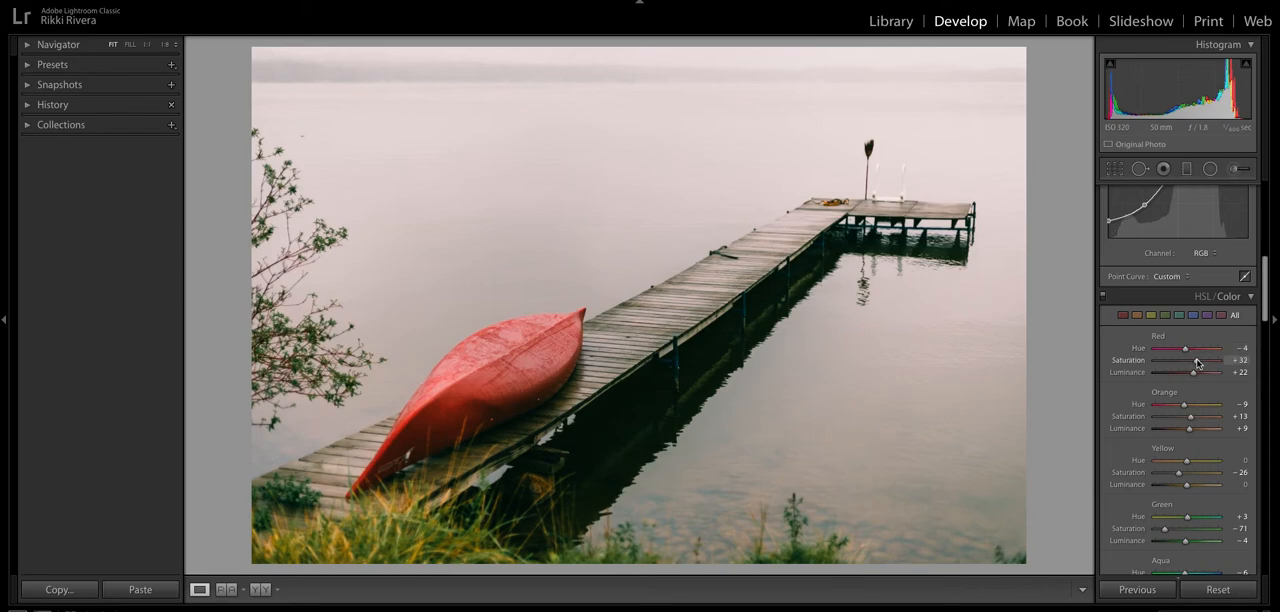
# - Set the Green hue to +14 in HSL and the clarity to +8
pyautogui.scroll(-2, 1163, 352)
pyautogui.moveTo(1186, 457); pyautogui.dragTo(1189, 450)
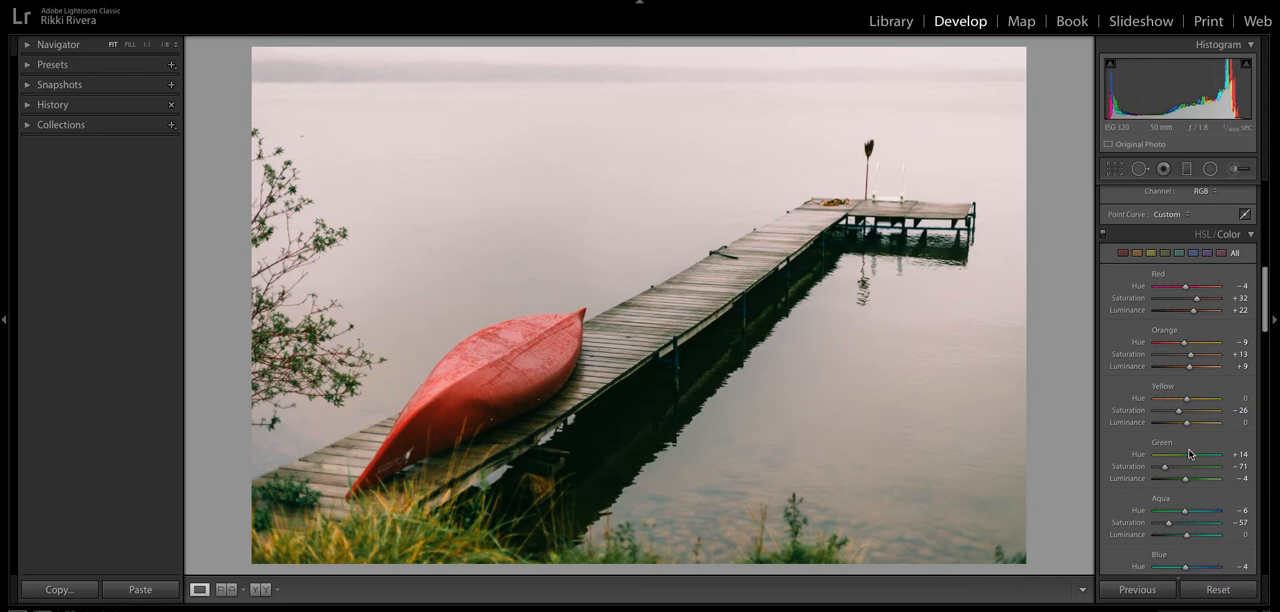
pyautogui.scroll(10, 1189, 454)
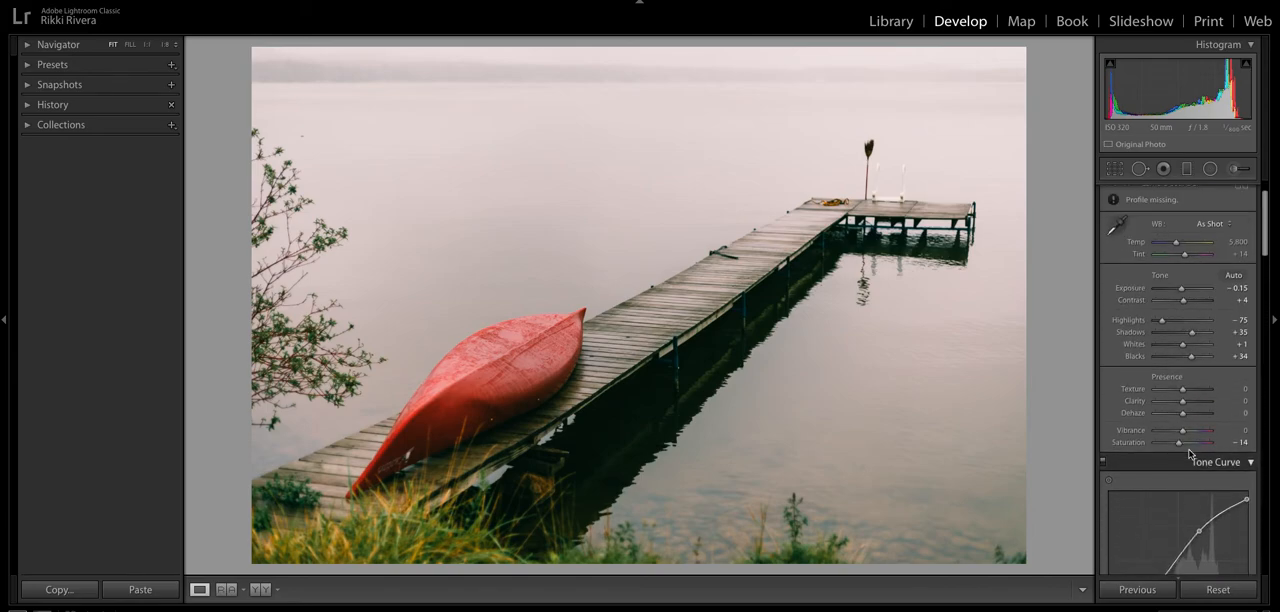
pyautogui.moveTo(1181, 445); pyautogui.dragTo(1184, 451)
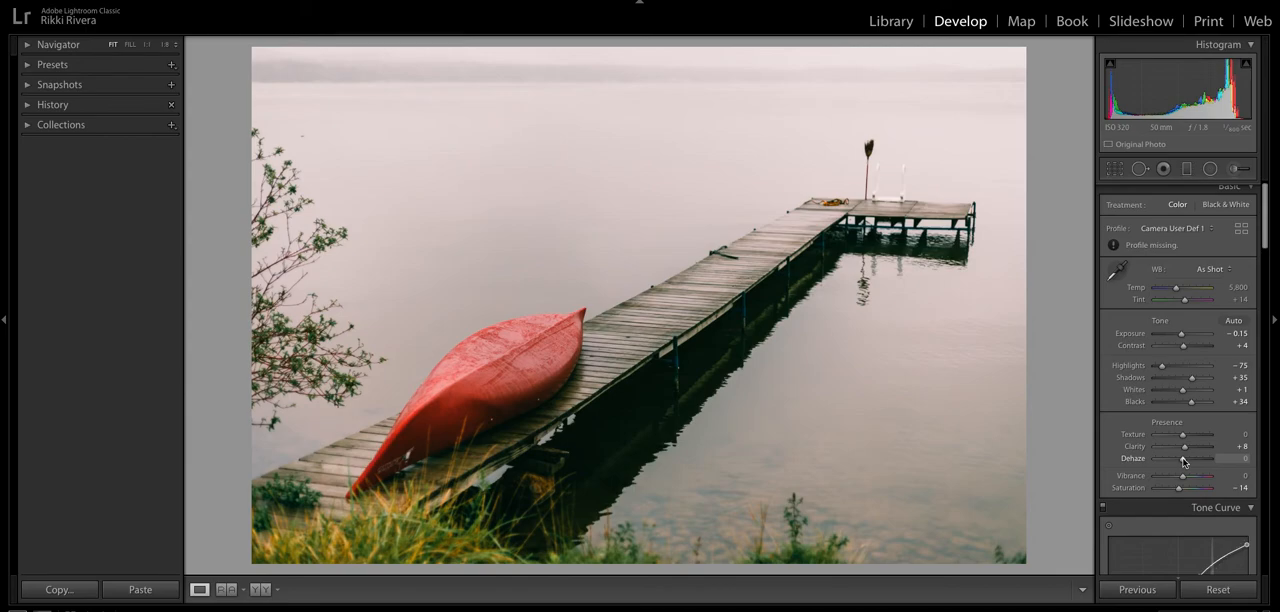
# - Clone out the small dark speck over the water above the bush using Spot Removal with size 64, feather 83 and opacity 100
pyautogui.click(1139, 168)
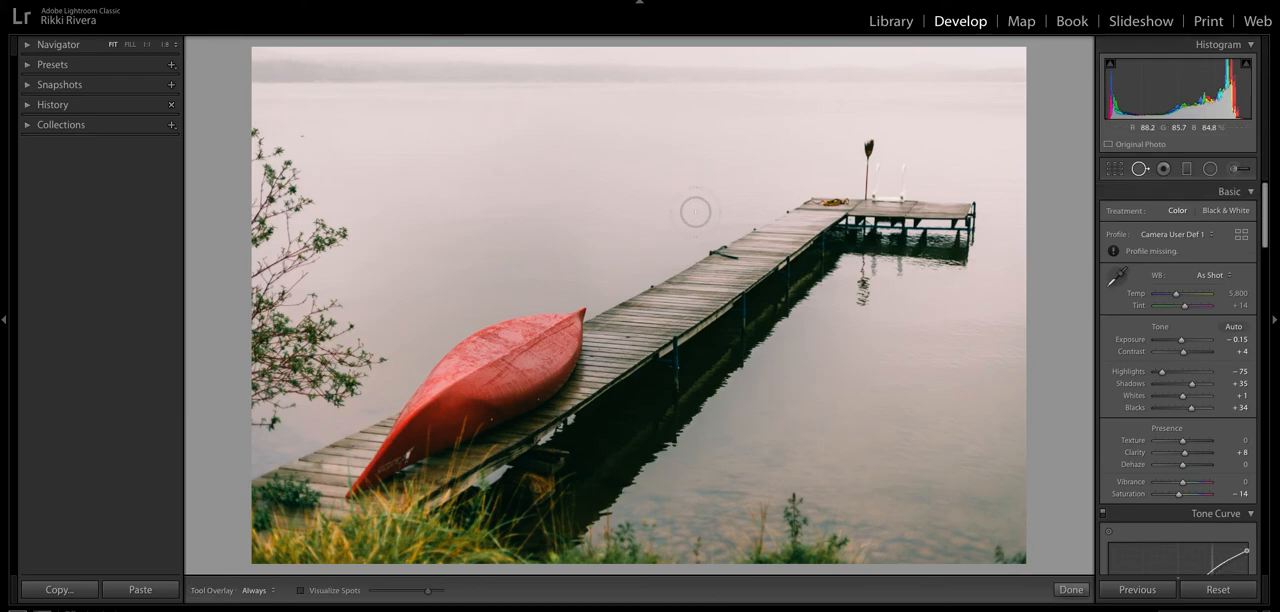
pyautogui.scroll(-5, 303, 131)
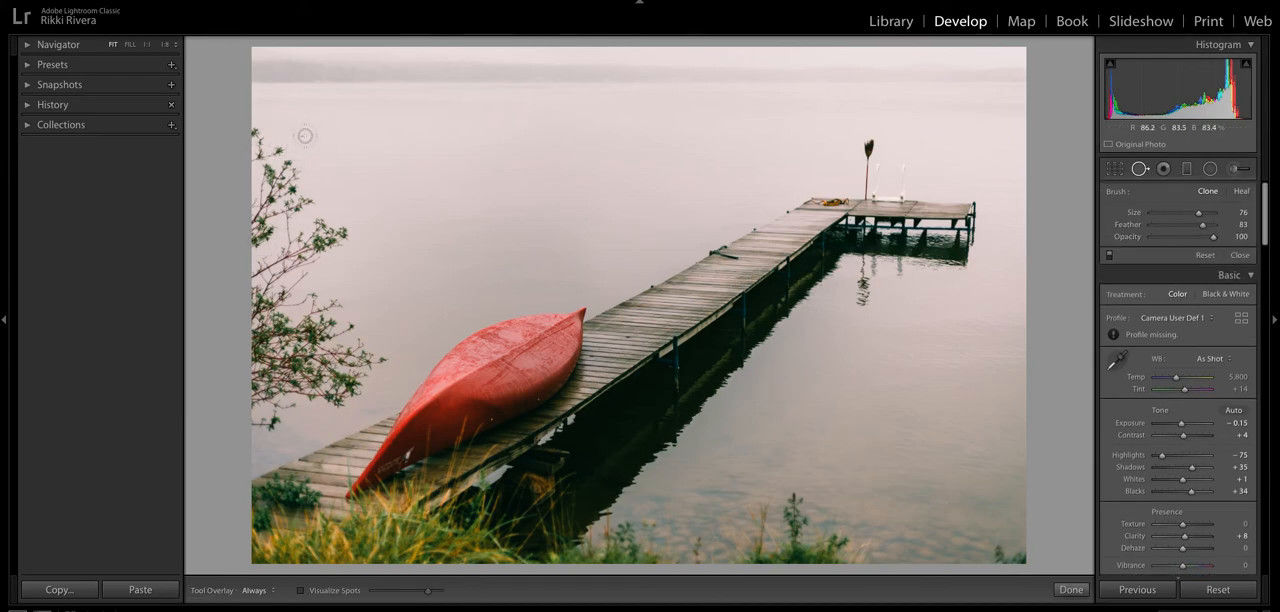
pyautogui.click(299, 134)
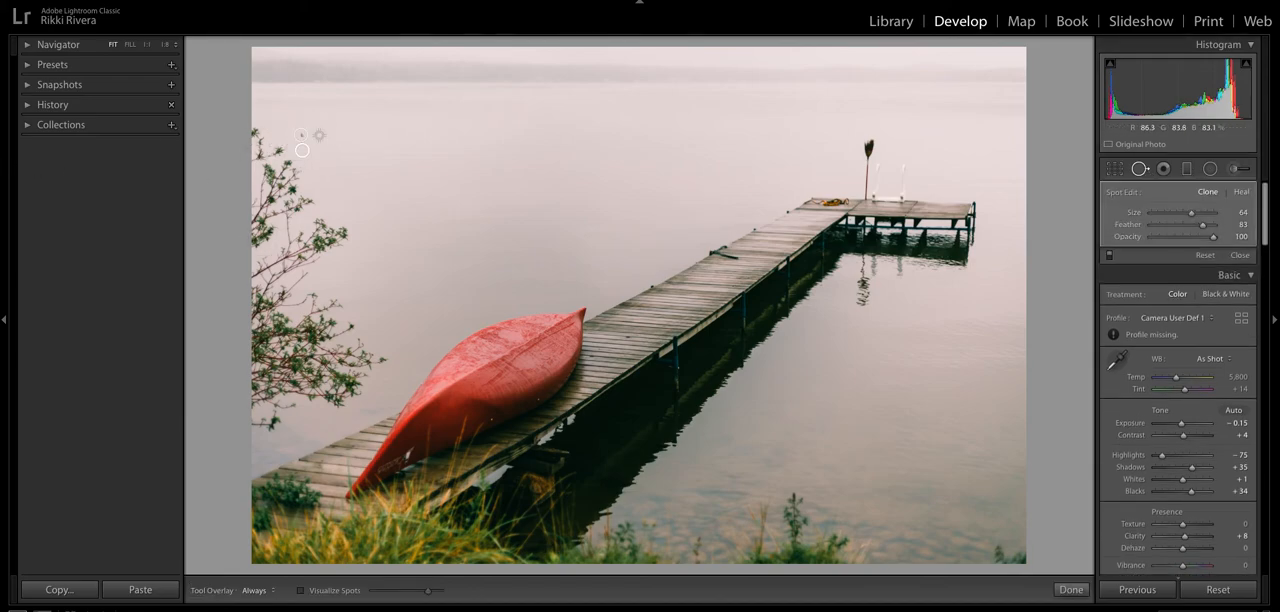
pyautogui.press('q')
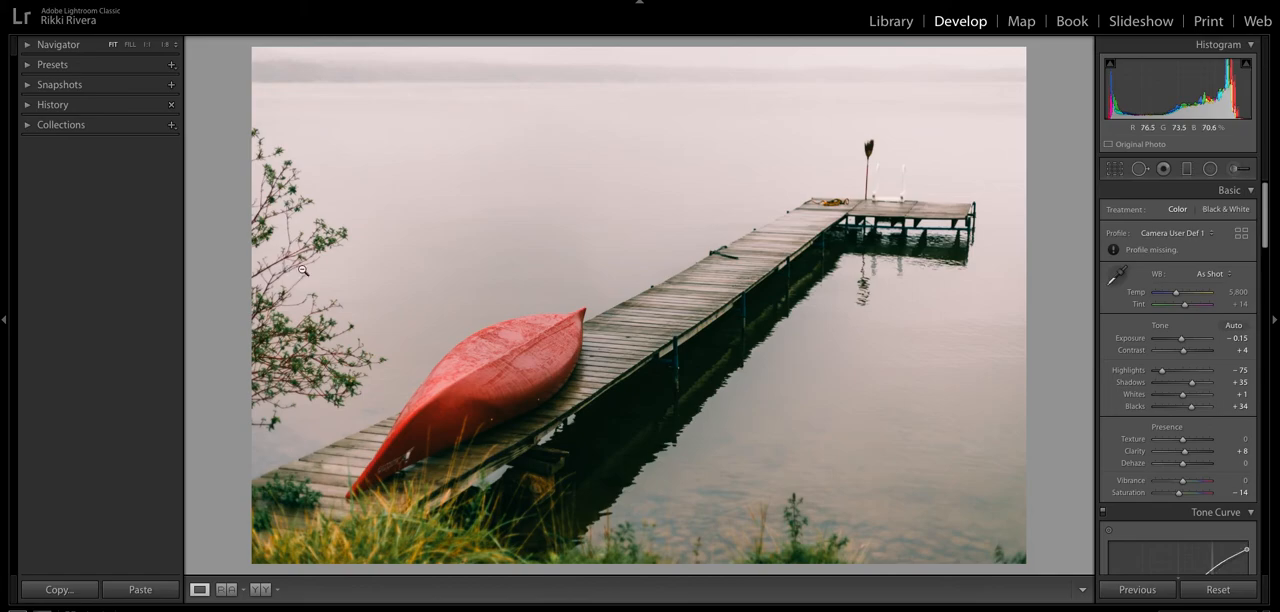
# - Try Dehaze amounts of +22, +16 and +9 on the photo, and set Dehaze back to 0
pyautogui.scroll(-2, 1184, 419)
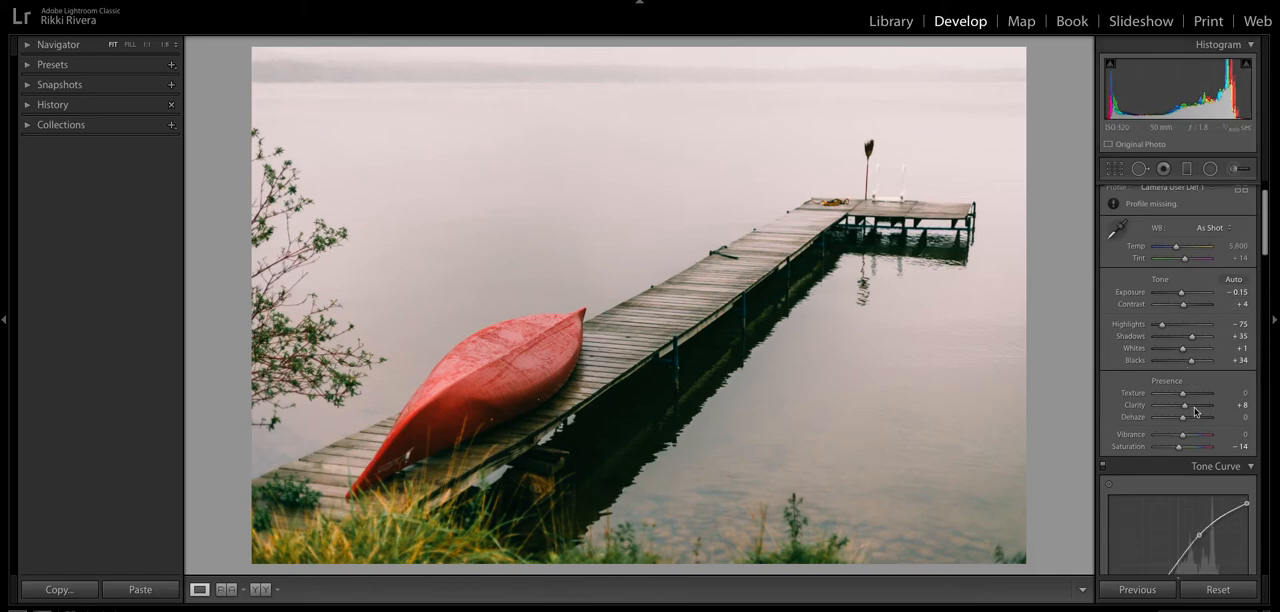
pyautogui.moveTo(1184, 419); pyautogui.dragTo(1189, 417)
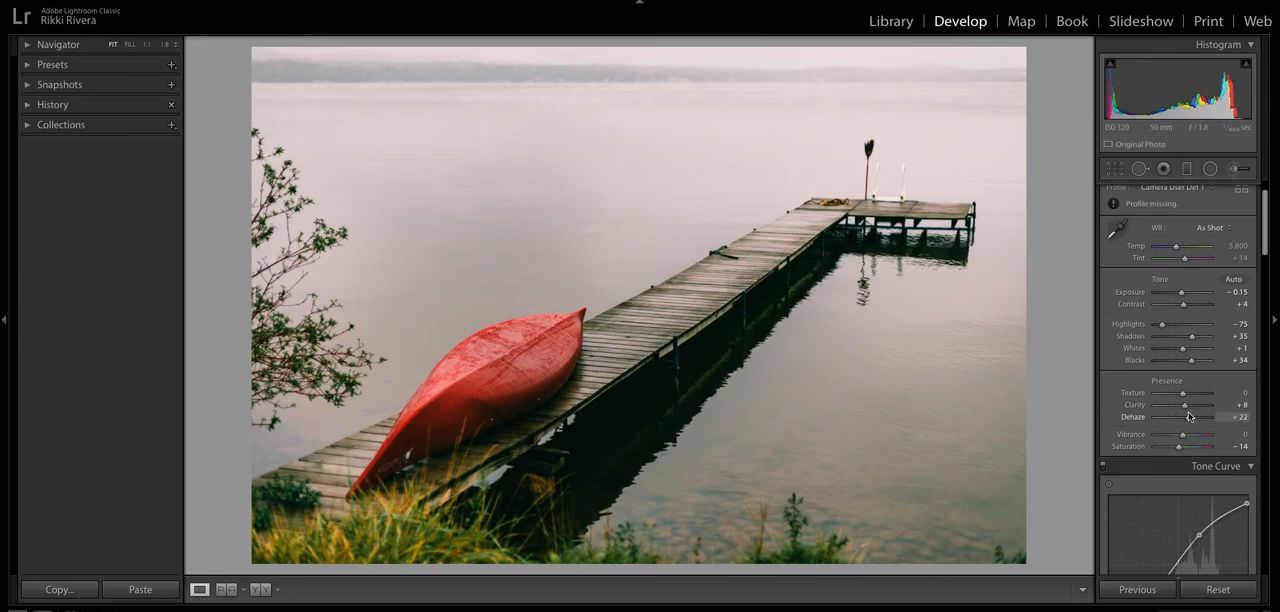
pyautogui.moveTo(1189, 417); pyautogui.dragTo(1187, 417)
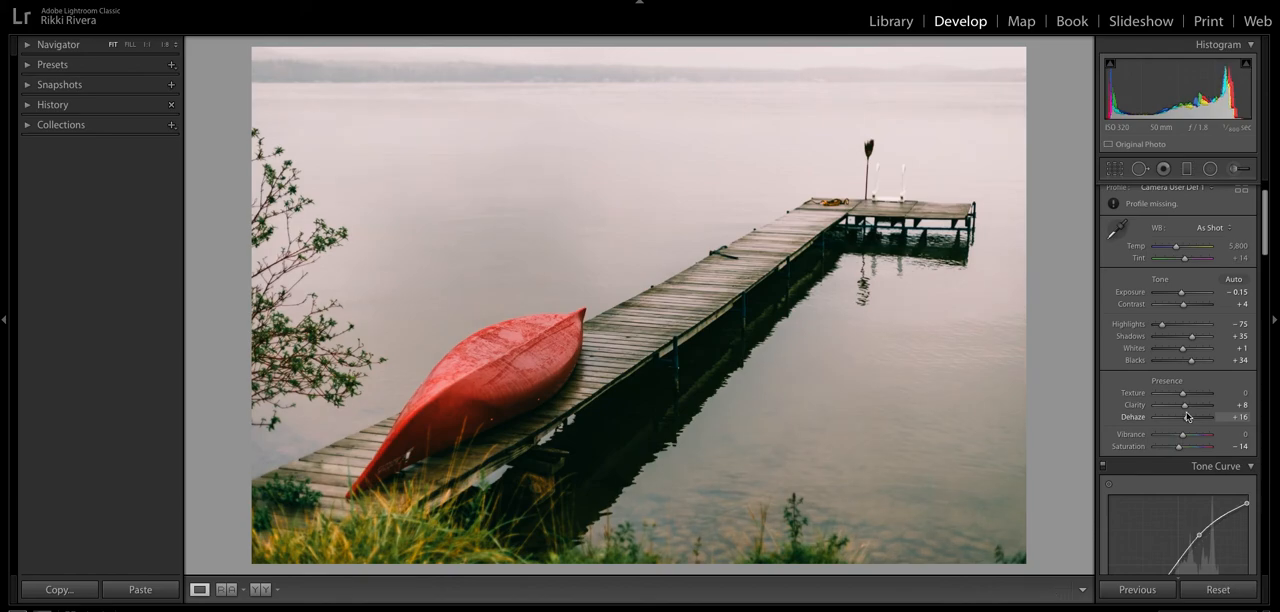
pyautogui.moveTo(1187, 417); pyautogui.dragTo(1185, 418)
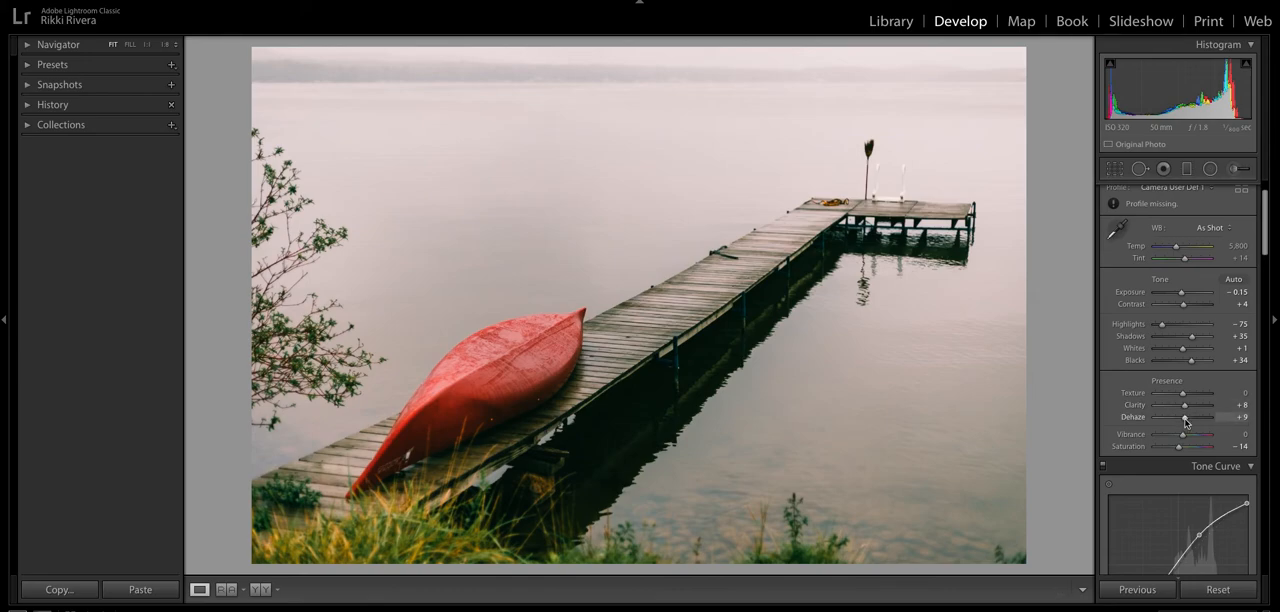
pyautogui.moveTo(1185, 423); pyautogui.dragTo(1183, 421)
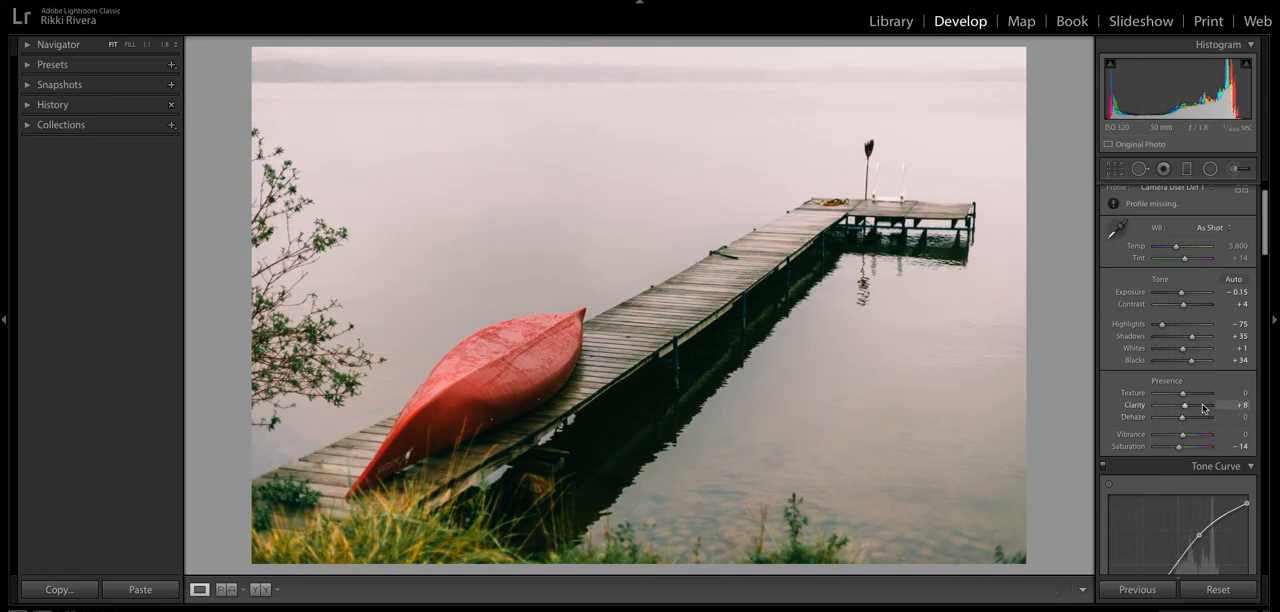
# - Compare the edited photo with its before version twice, ending on the edited view
pyautogui.press('\\')
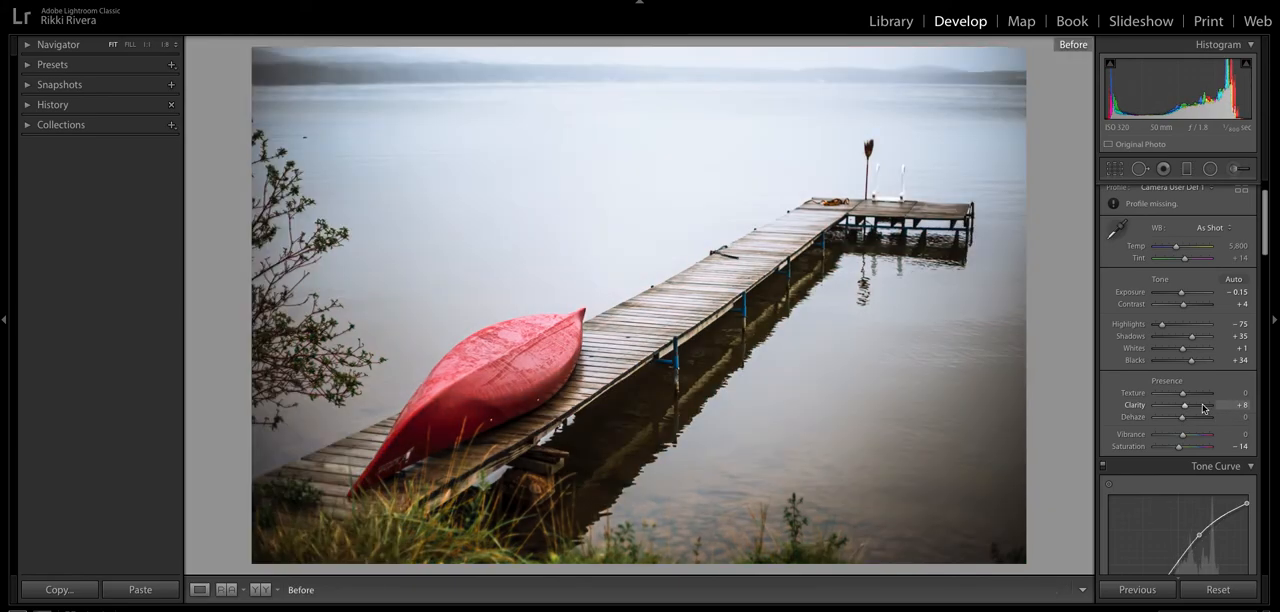
pyautogui.press('\\')
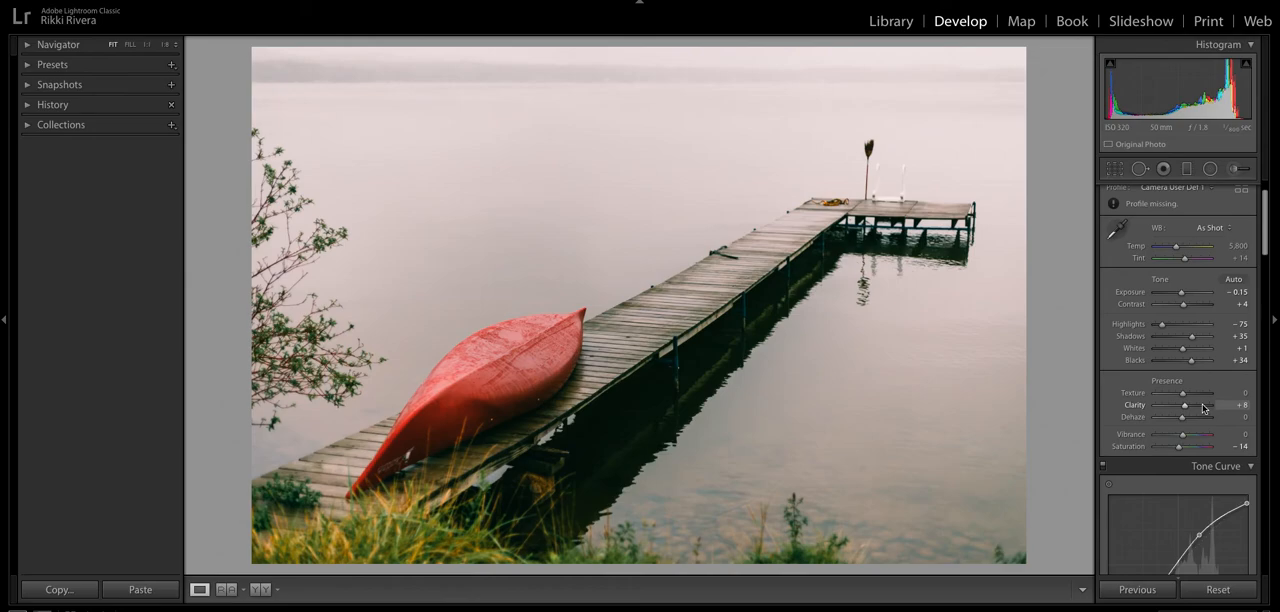
pyautogui.press('\\')
pyautogui.press('\\')
# - Set the white balance temperature to 5,544, the highlights to −52 and the exposure to −0.25
pyautogui.moveTo(1177, 246); pyautogui.dragTo(1175, 249)
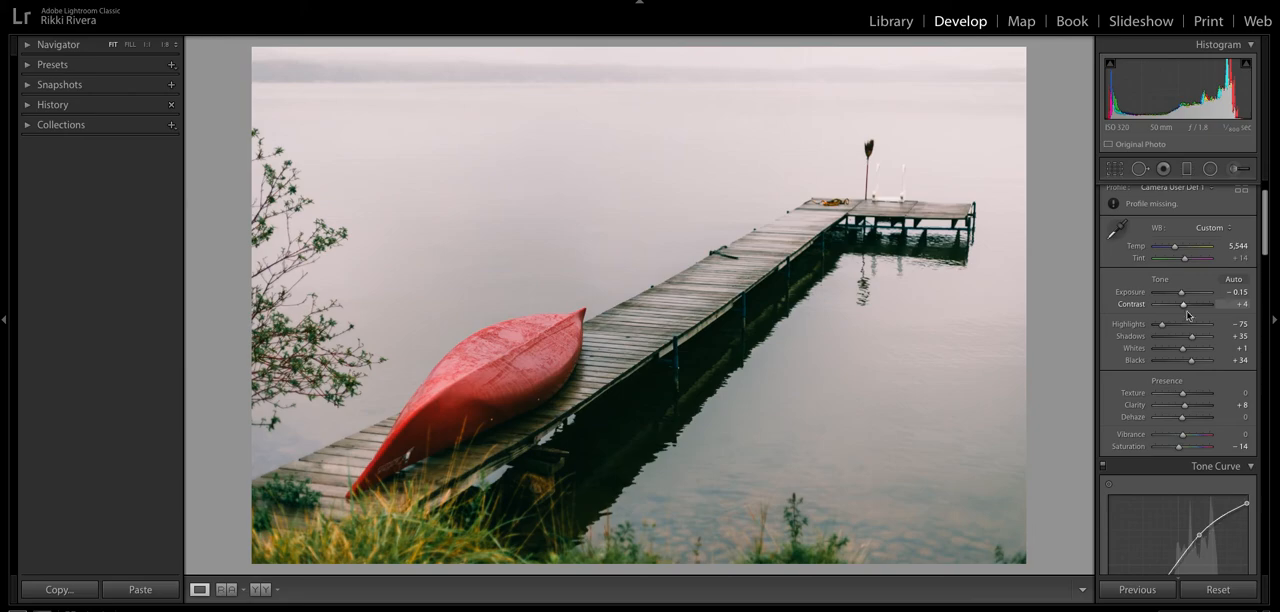
pyautogui.moveTo(1162, 324); pyautogui.dragTo(1168, 327)
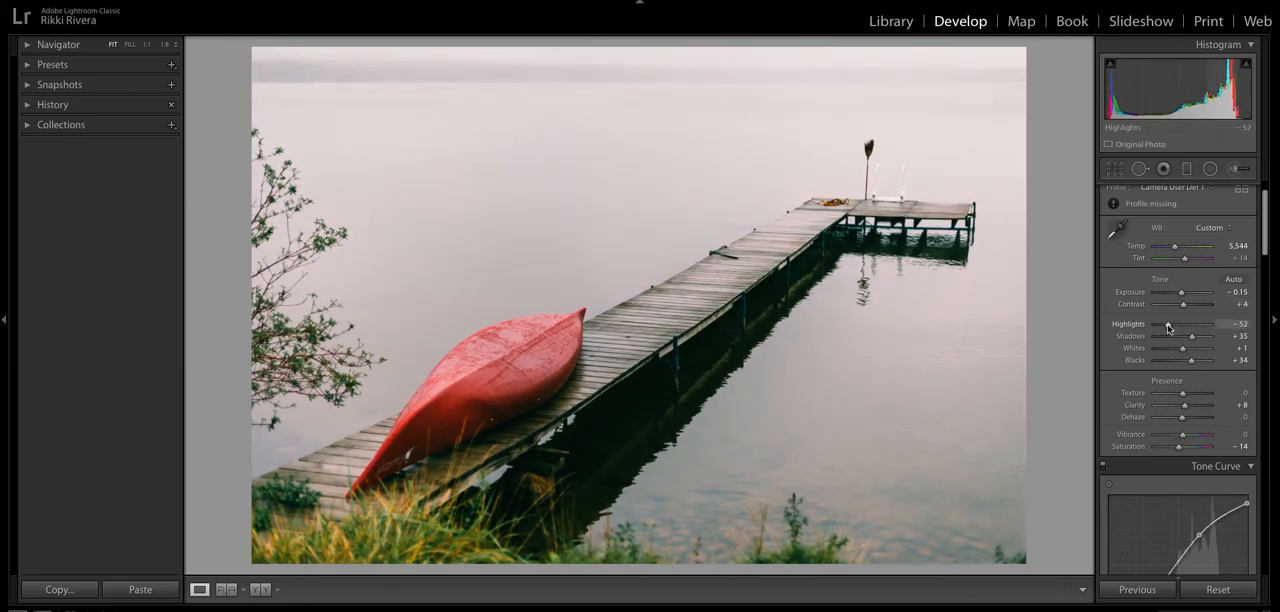
pyautogui.moveTo(1183, 293); pyautogui.dragTo(1182, 294)
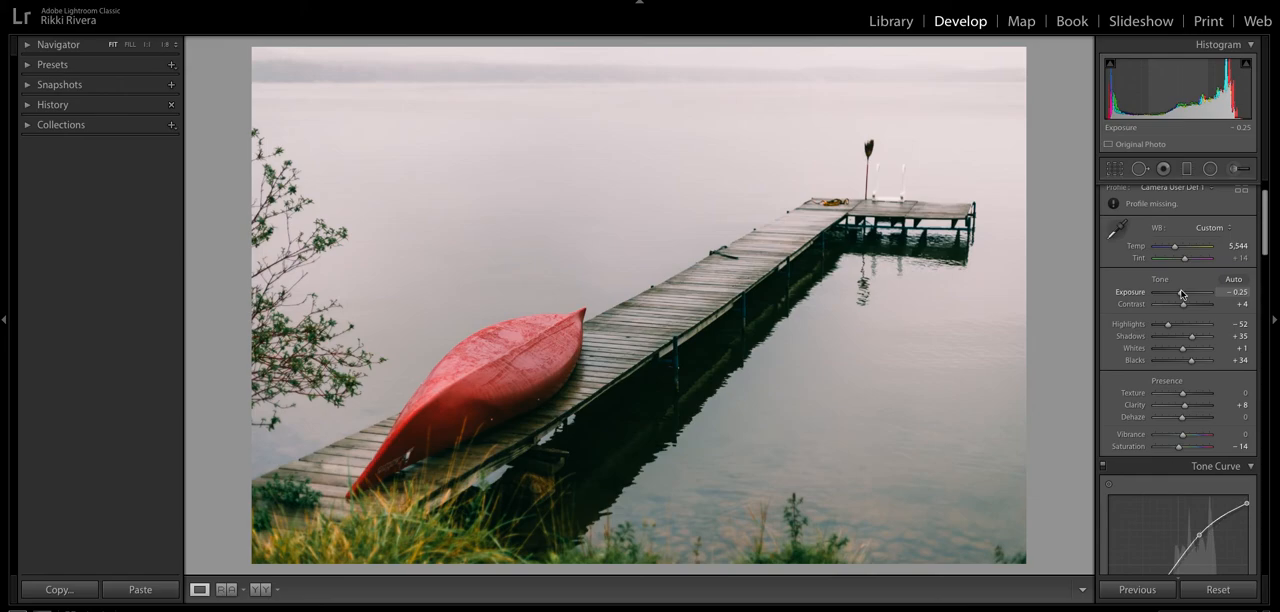